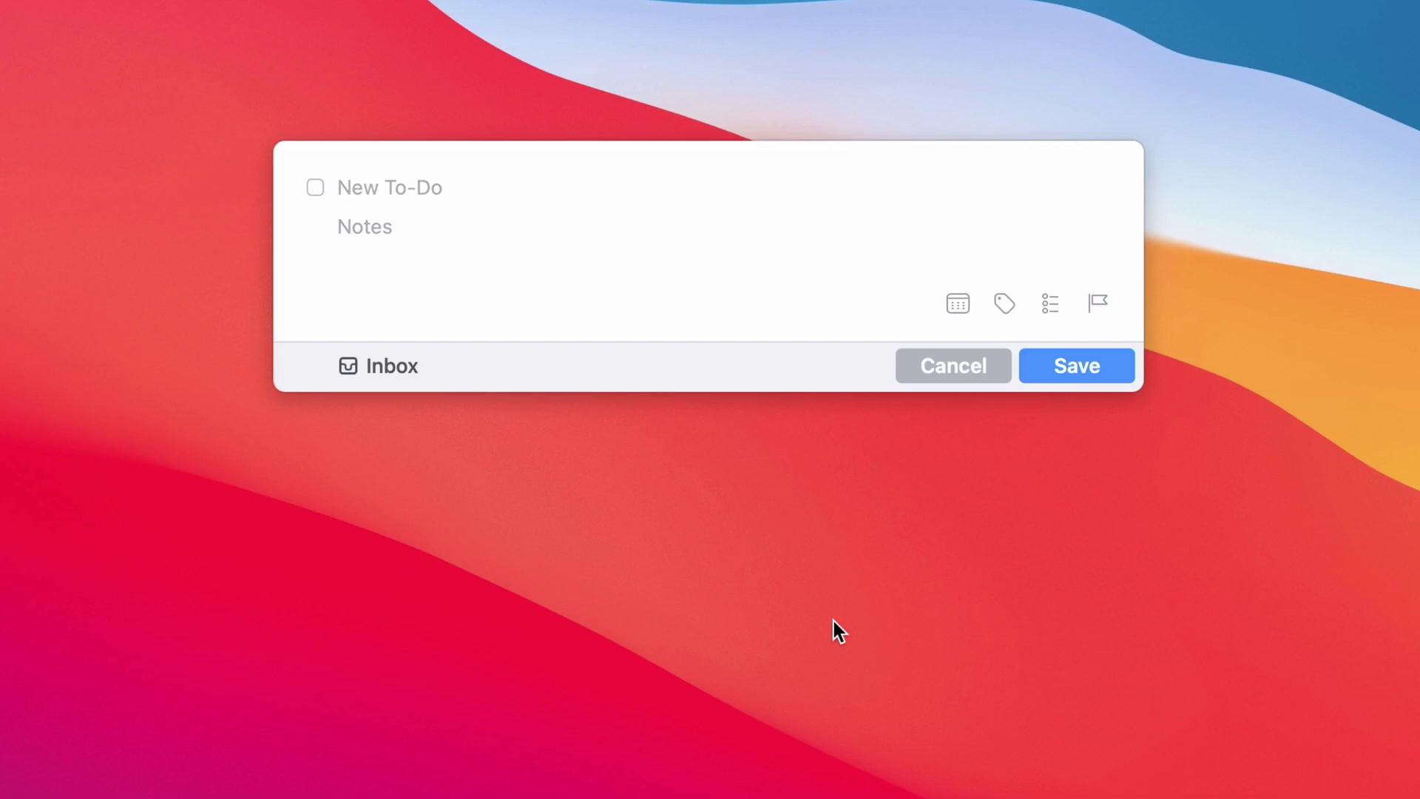
Step: Enter the to-do title 'Do the thing' and browse the When scheduling choices
text(Do the thing)
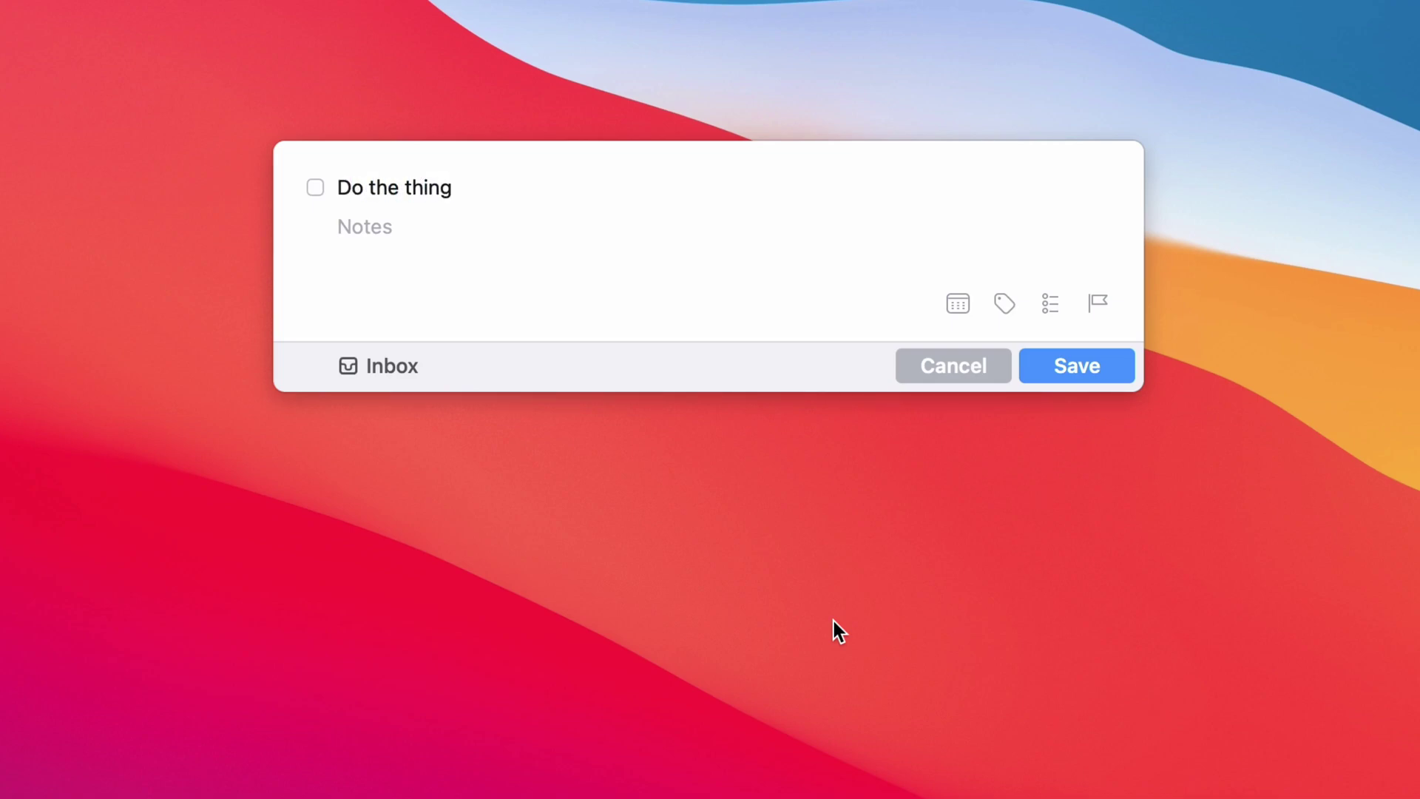
key(Tab)
key(super+s)
key(Down)
key(Down)
key(Up)
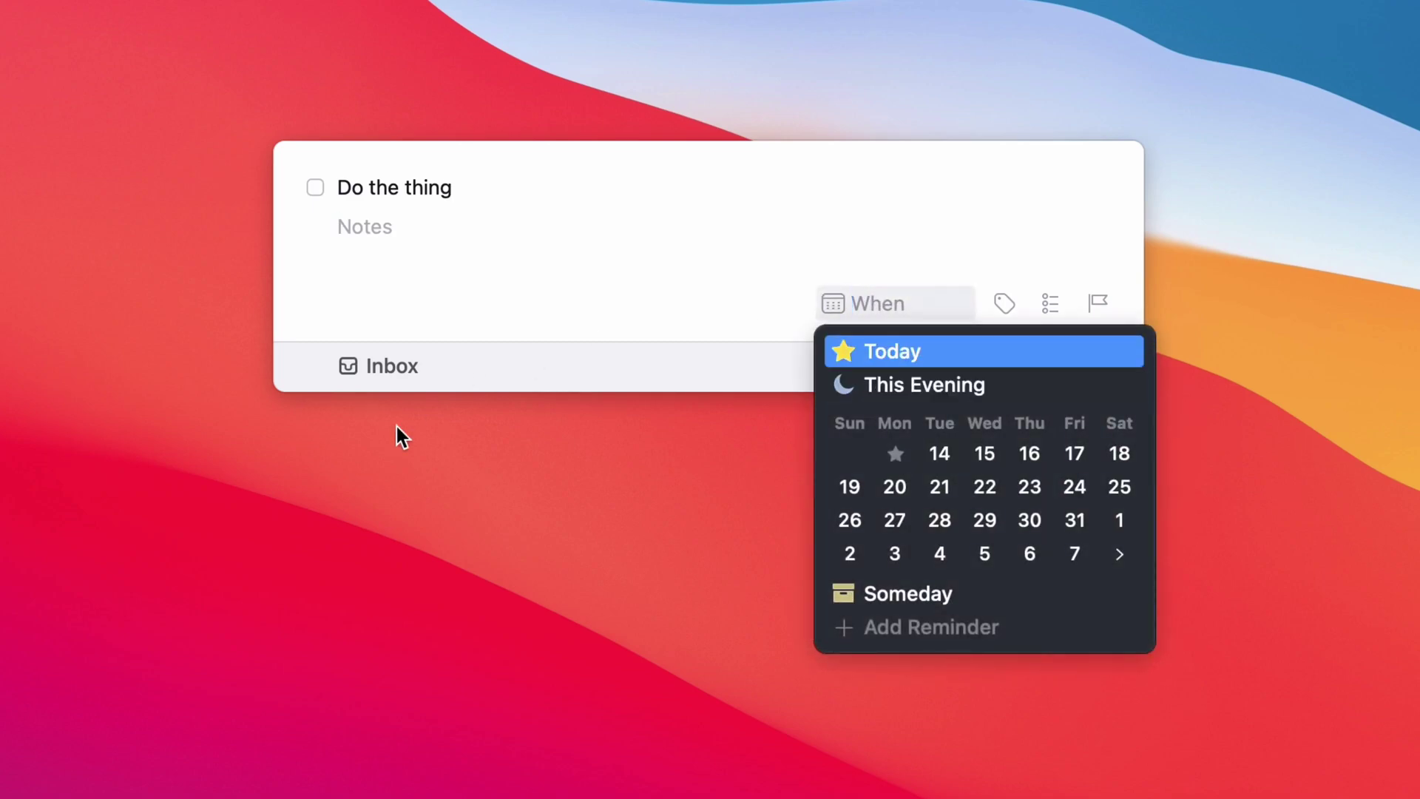
key(Down)
key(Down)
key(Tab)
key(shift+Tab)
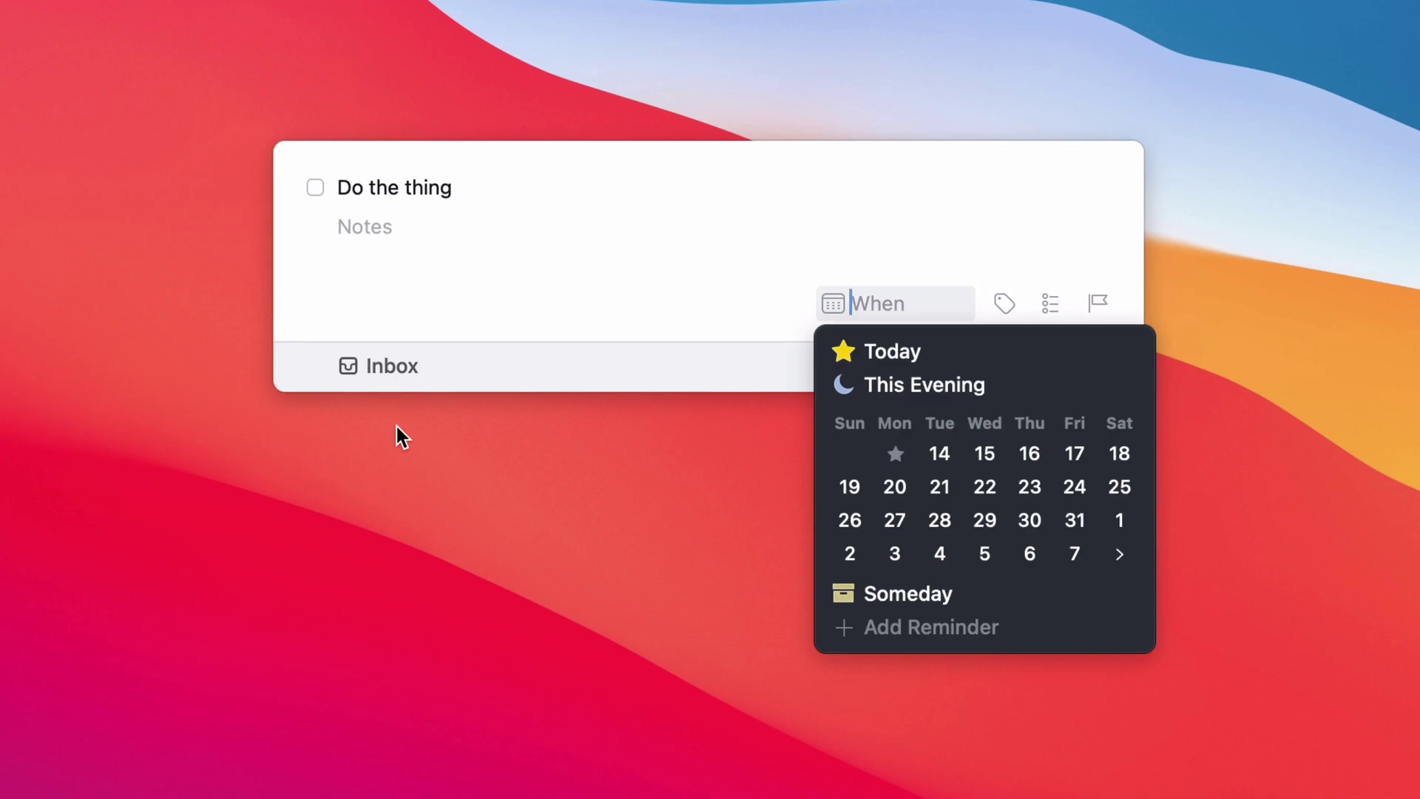
Step: Type 'sun 4pm' as the date, clear it, and leave the to-do in the Inbox
text(sun 4)
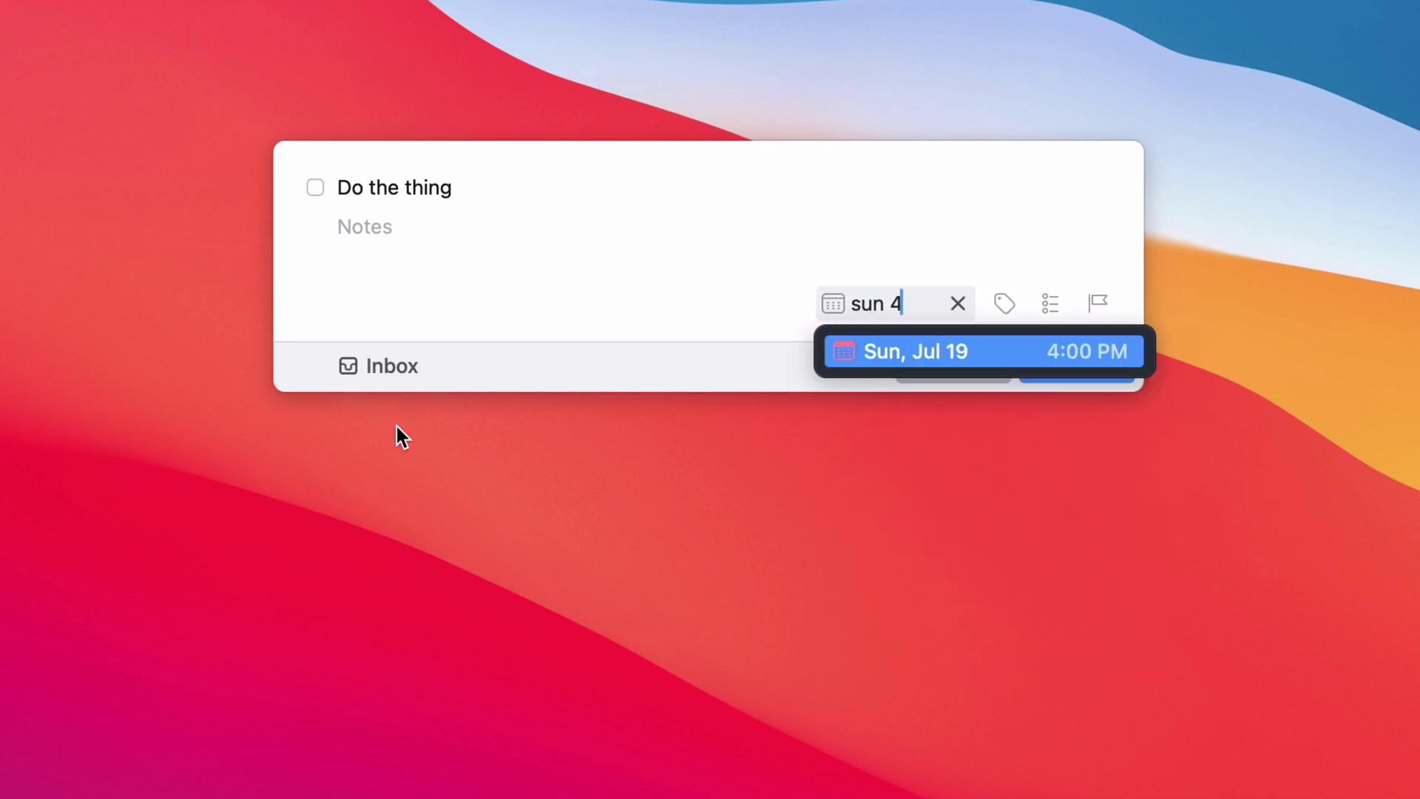
text(pm)
key(super+a)
key(BackSpace)
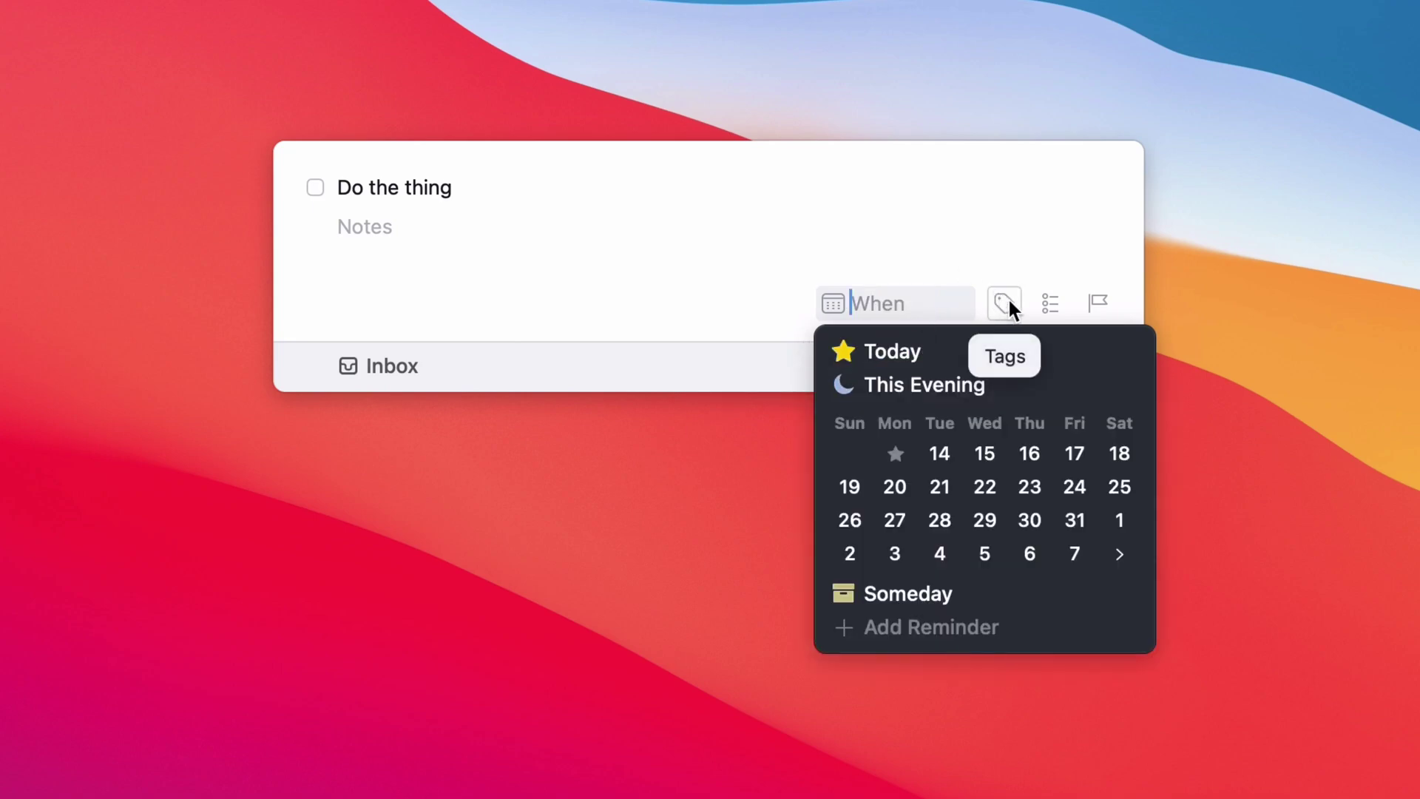
click(1068, 223)
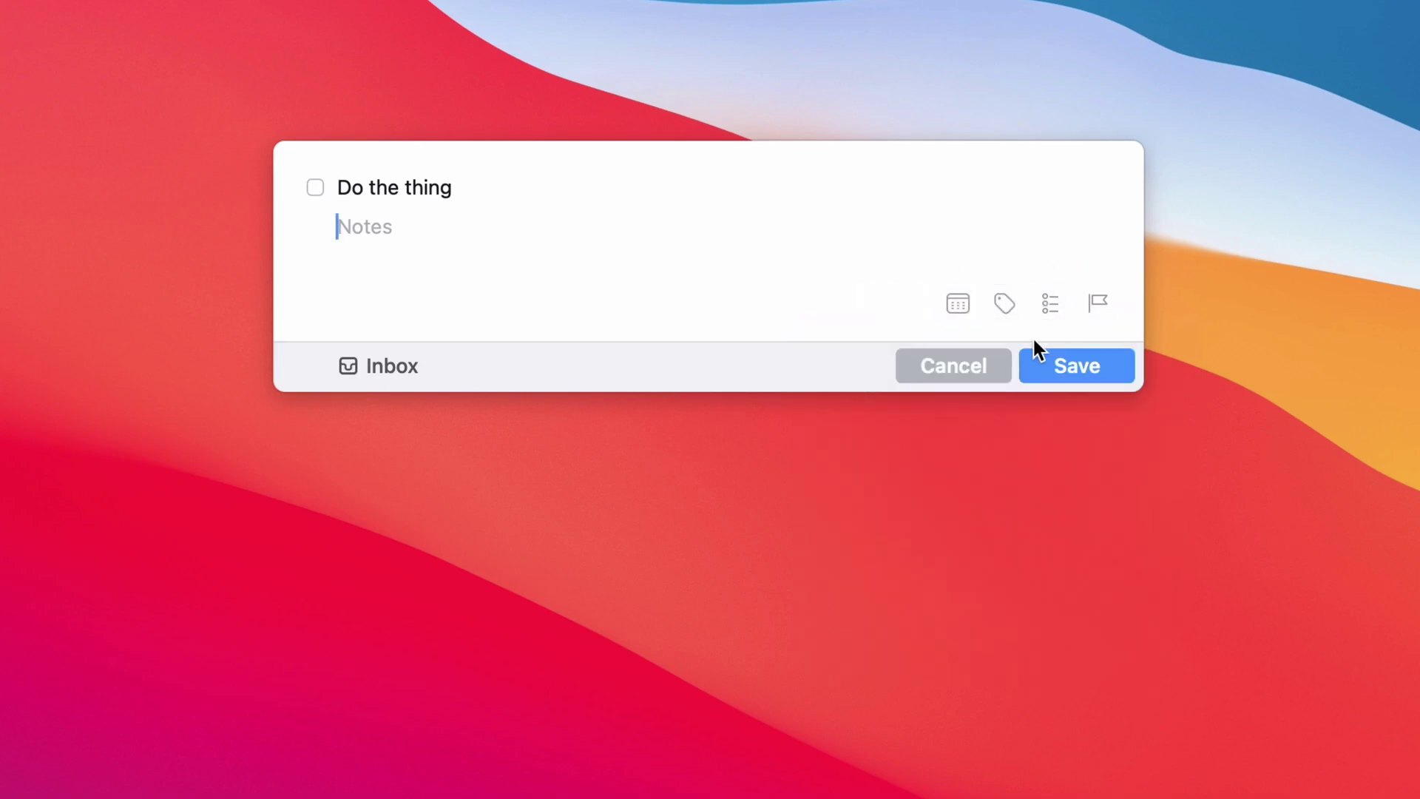
click(386, 365)
key(Escape)
click(475, 311)
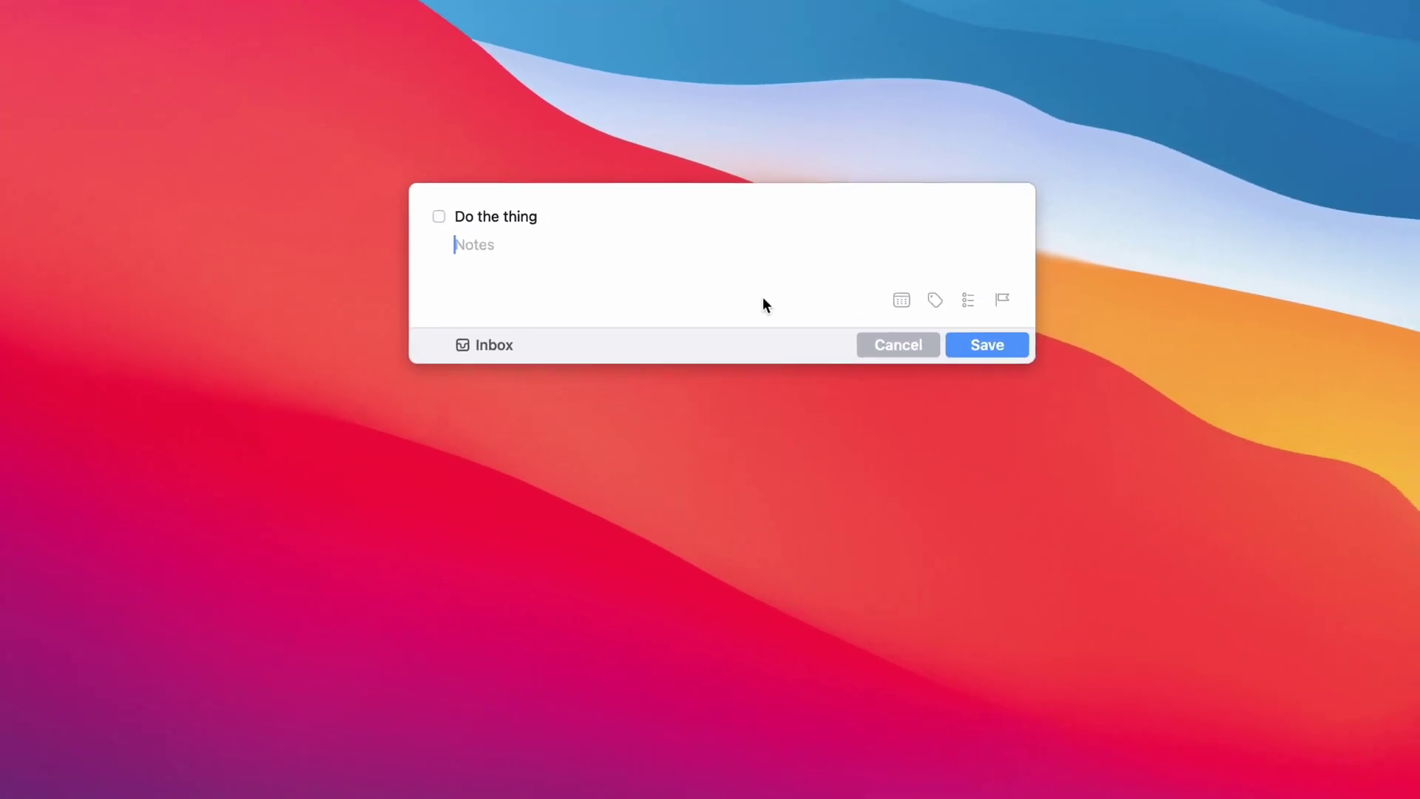
Step: Discard the draft to-do and open the Quick Entry page of Things preferences
click(895, 344)
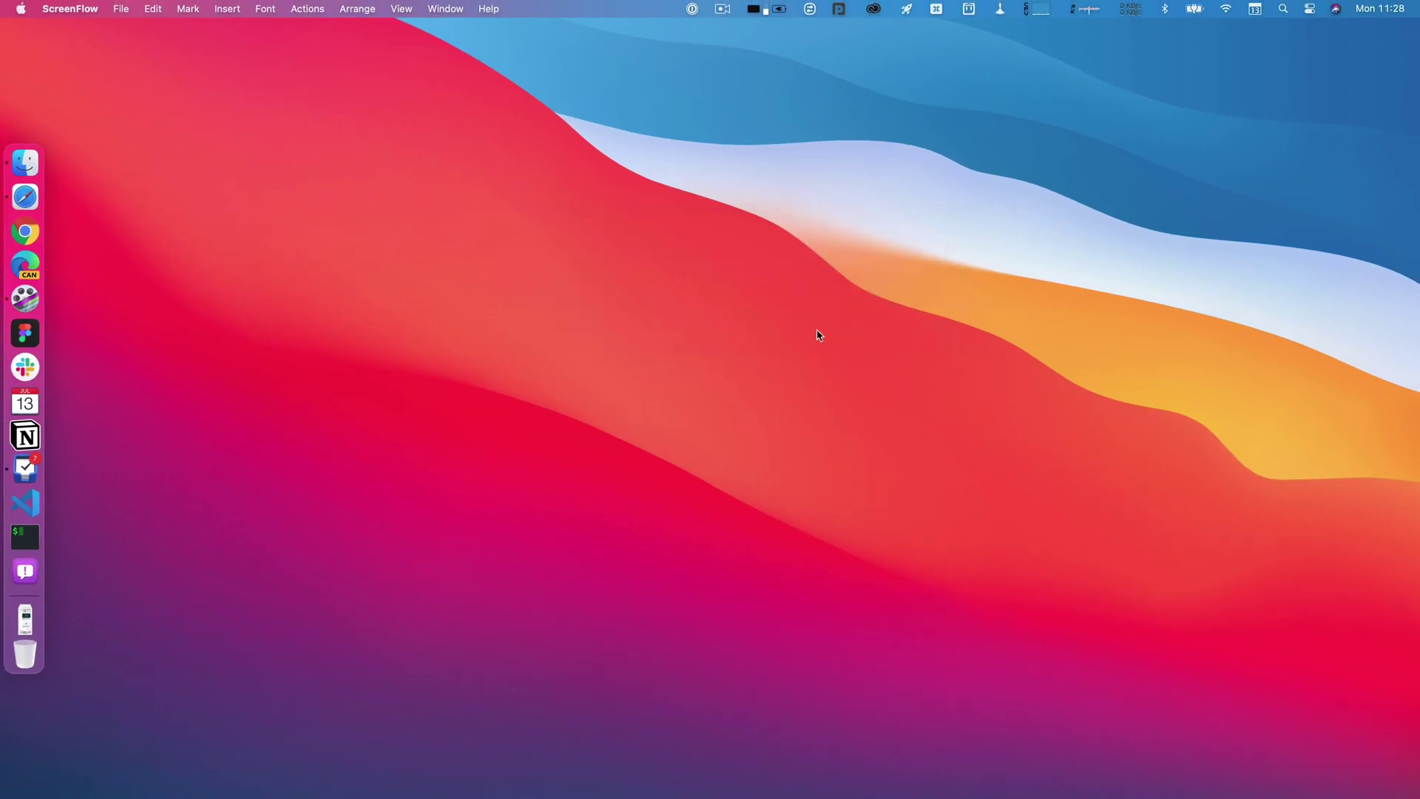
click(26, 471)
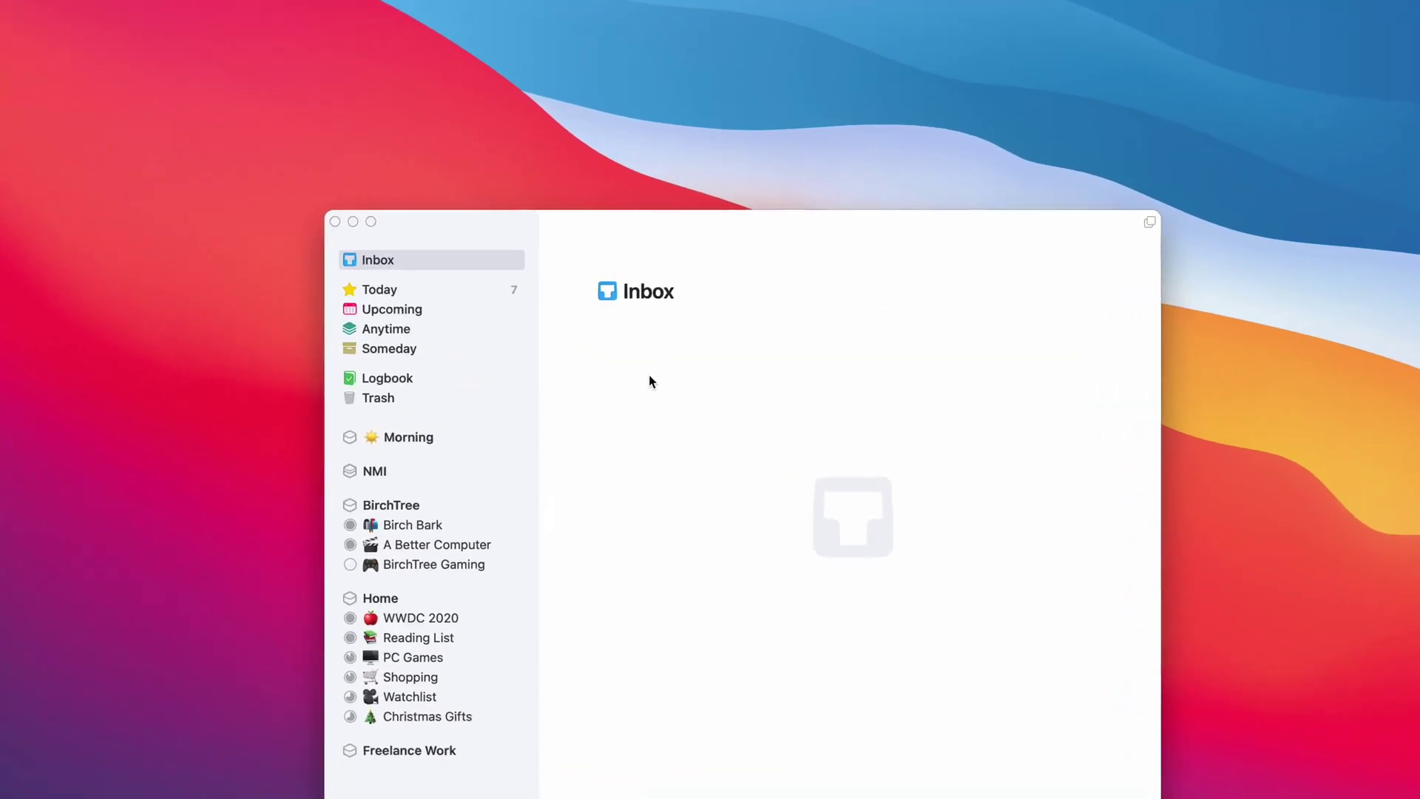
key(super+comma)
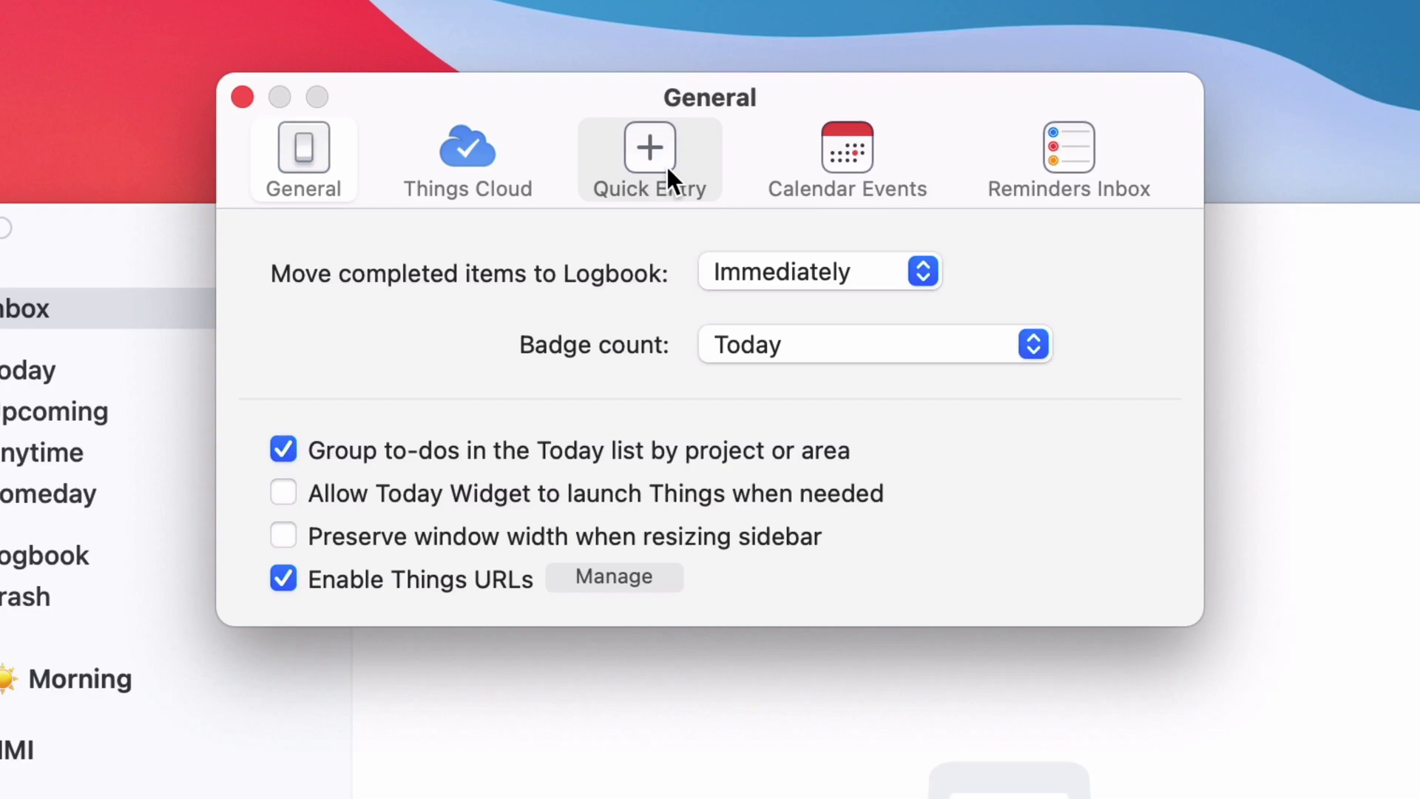
click(665, 164)
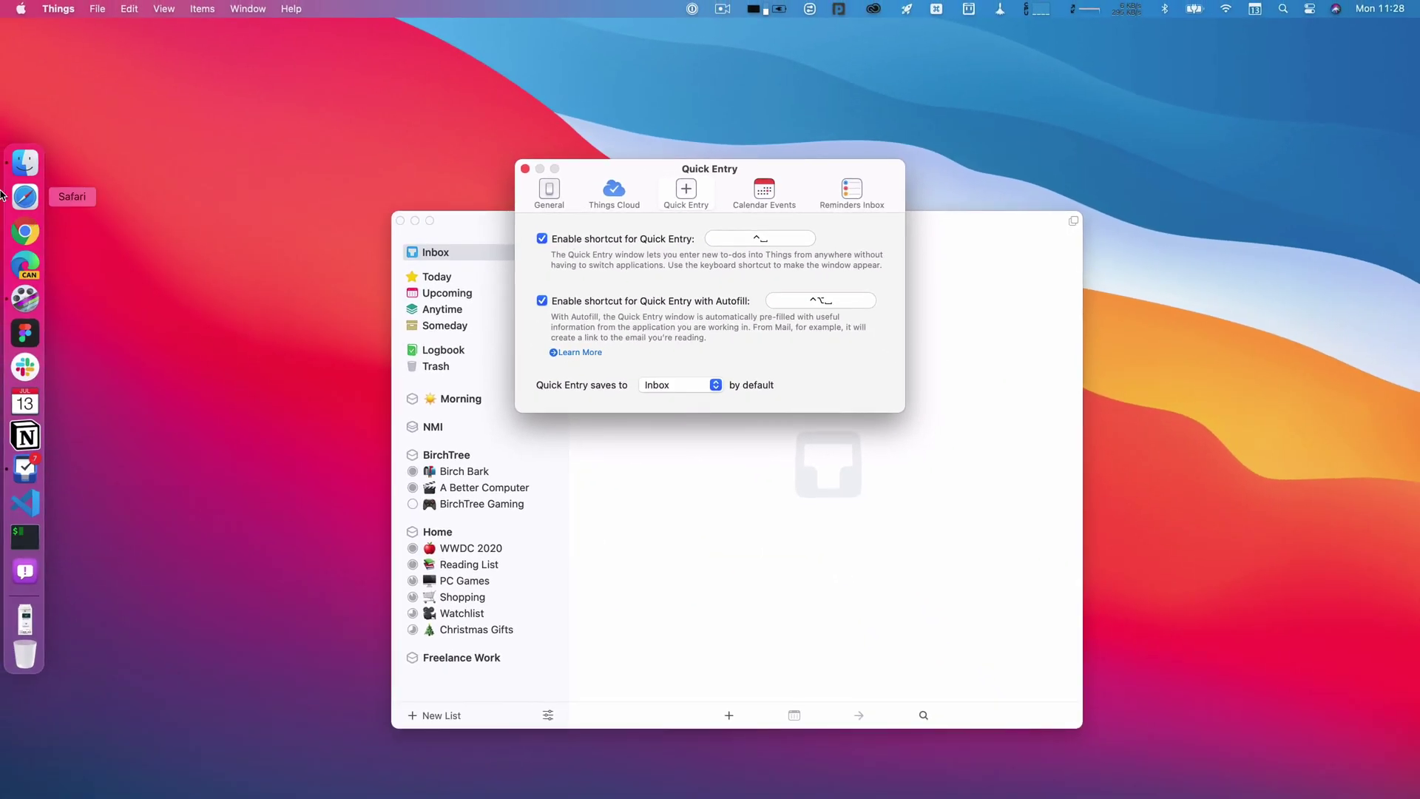
Step: In Safari, close the Things support article tab to reveal The Markup's quiz article
click(15, 196)
scroll(294, 579, down, 10)
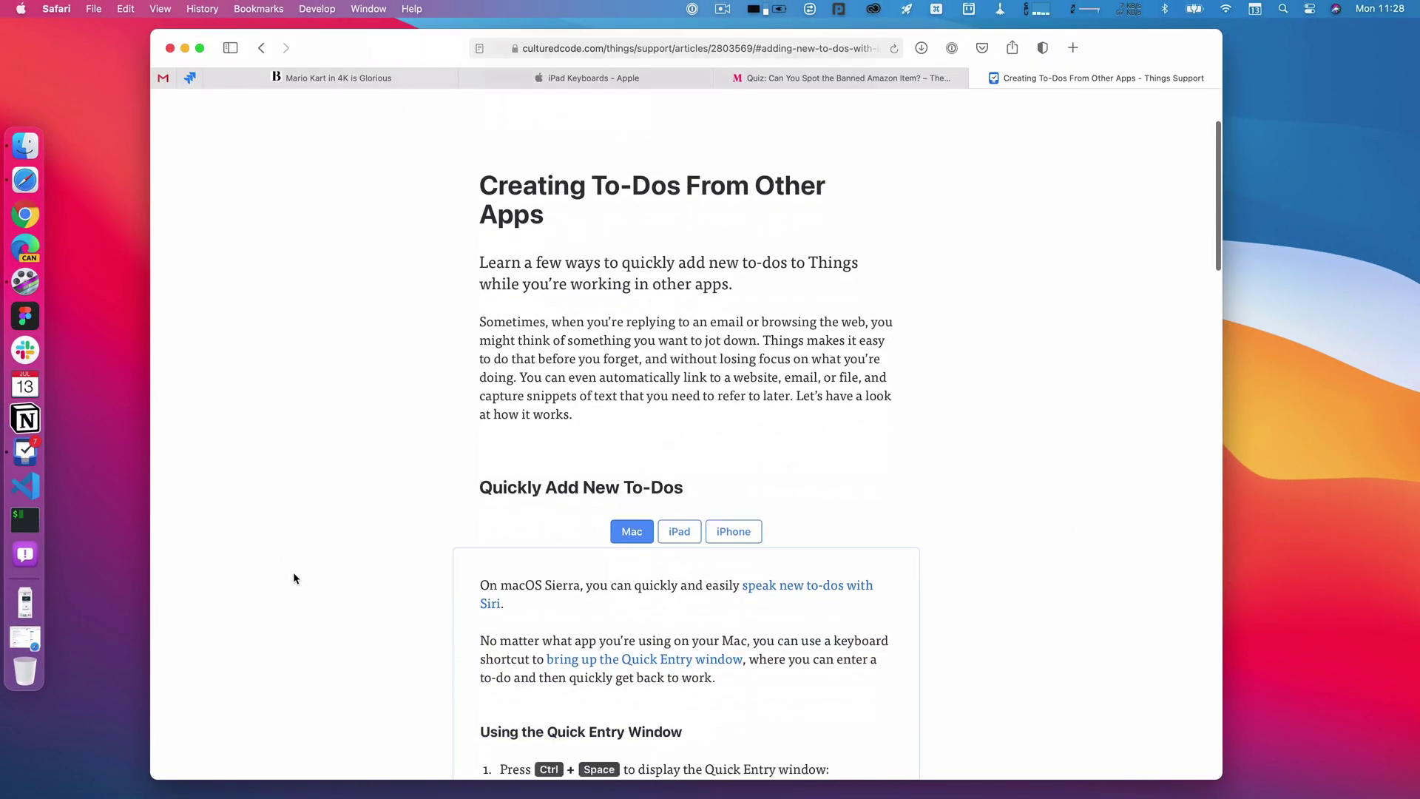
scroll(294, 579, down, 3)
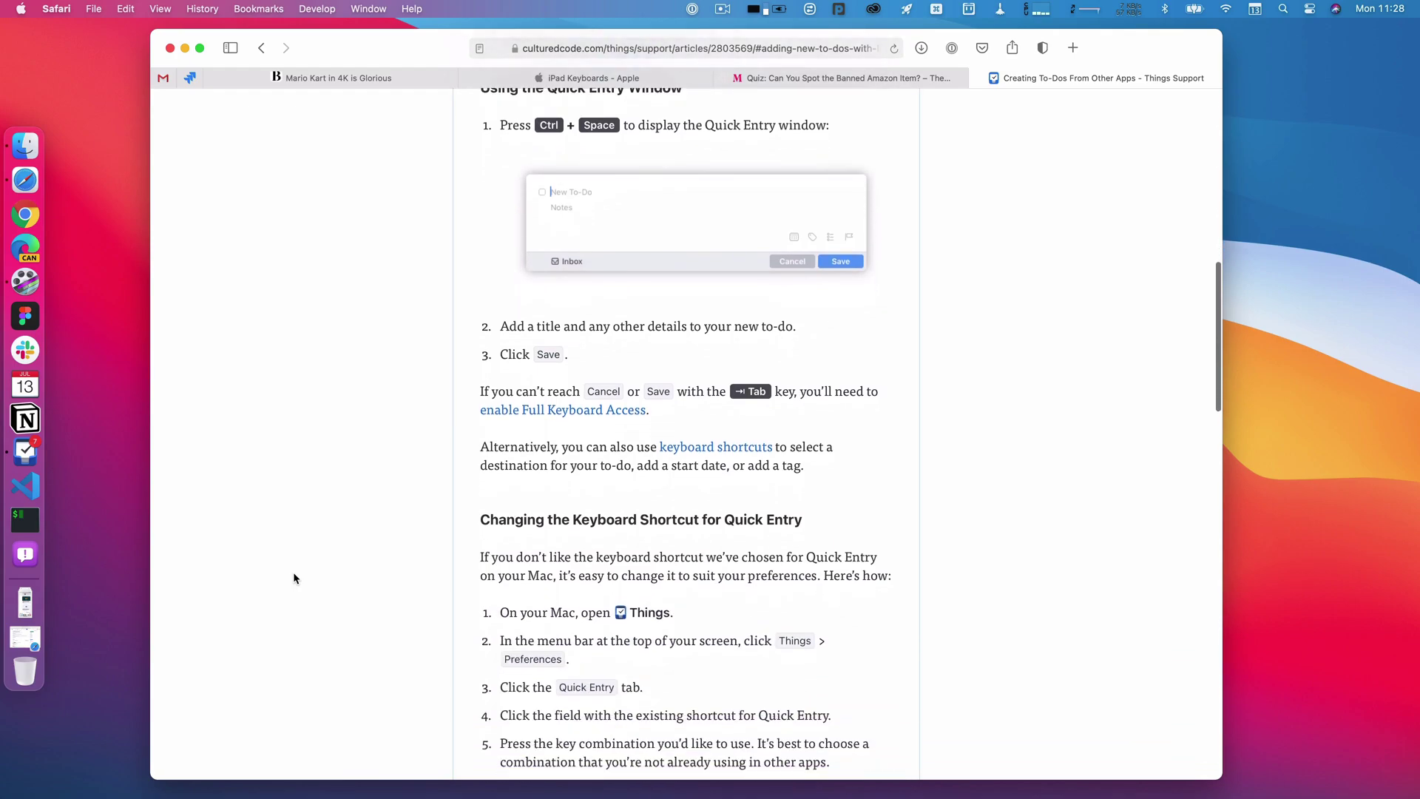
scroll(294, 578, up, 10)
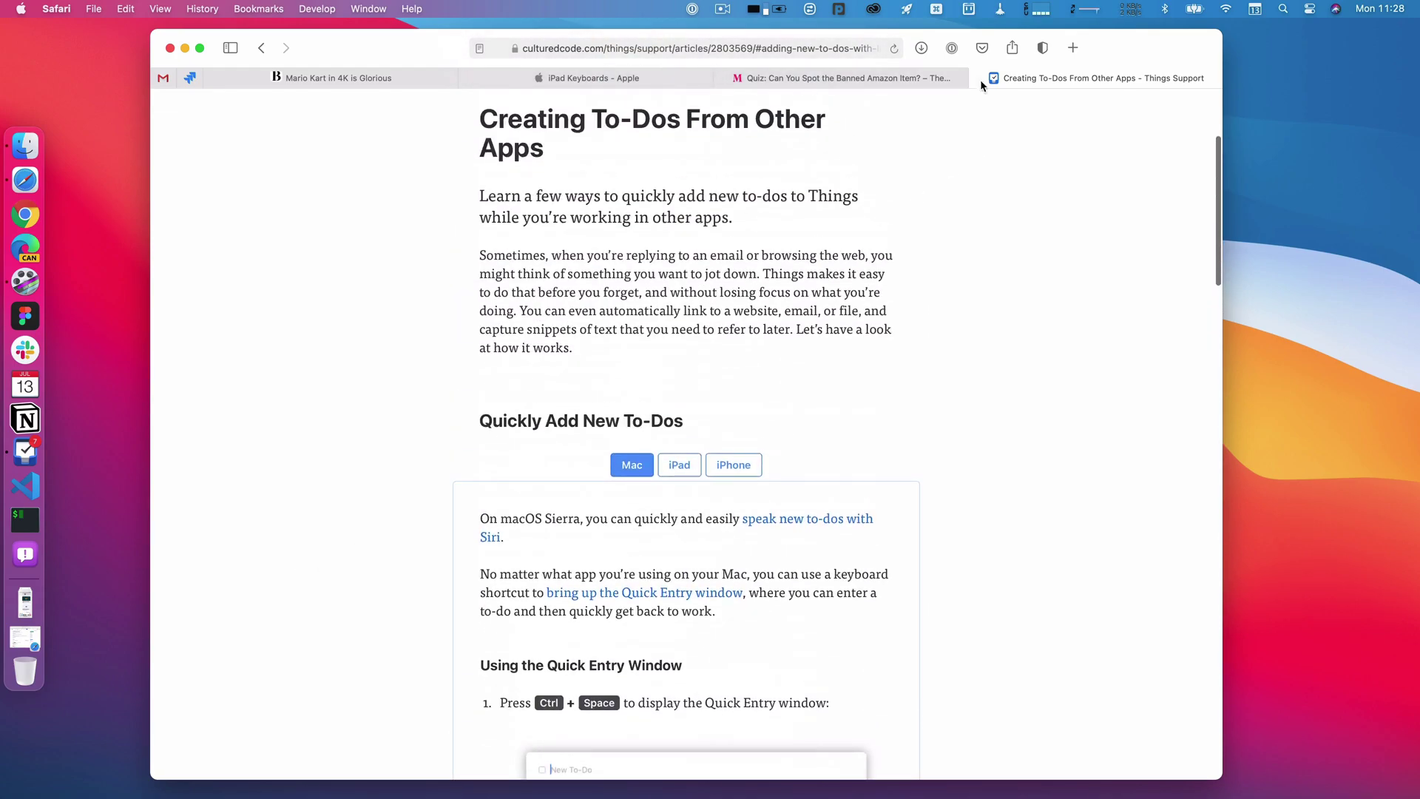
click(979, 76)
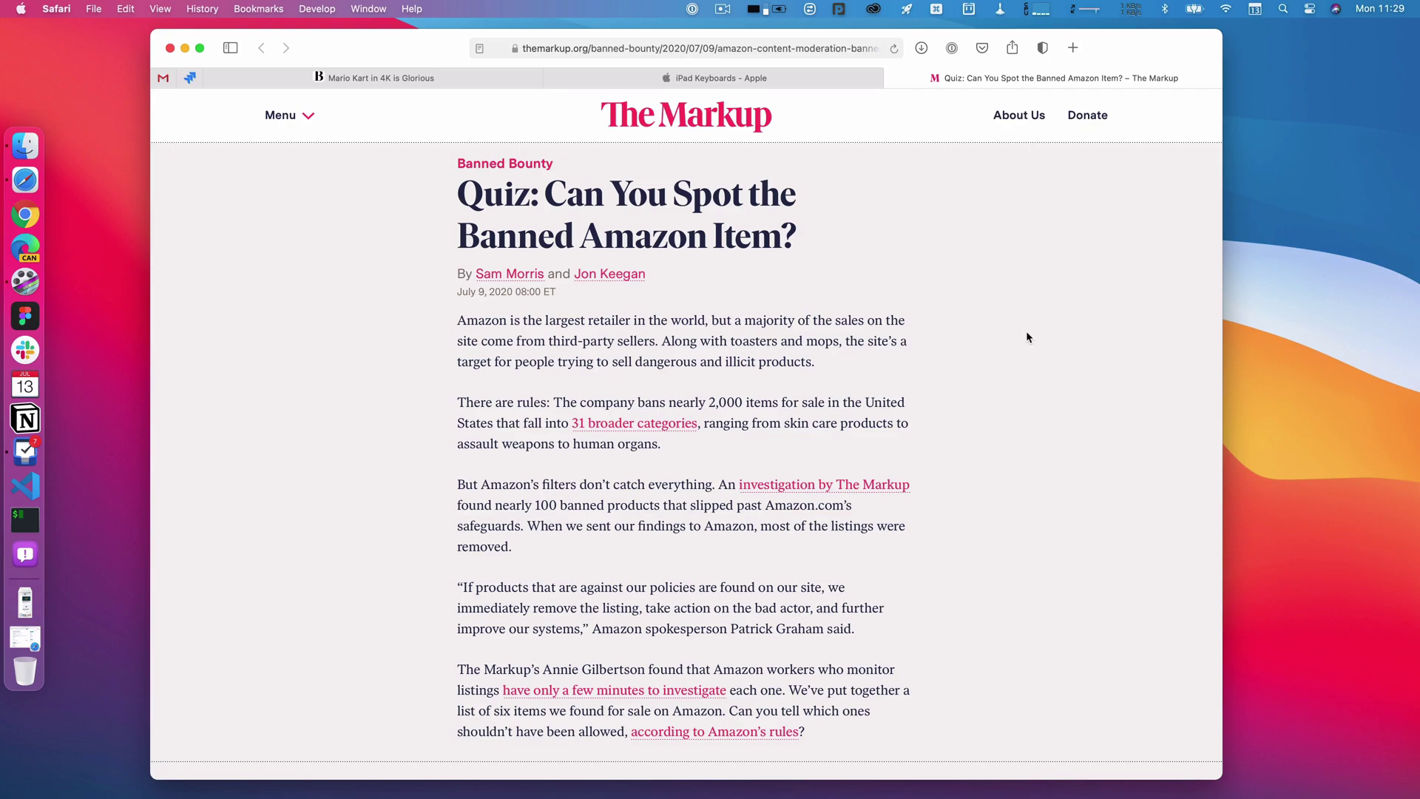
Step: Close the Things Quick Entry settings window and return to Safari
key(super+Tab)
key(super+w)
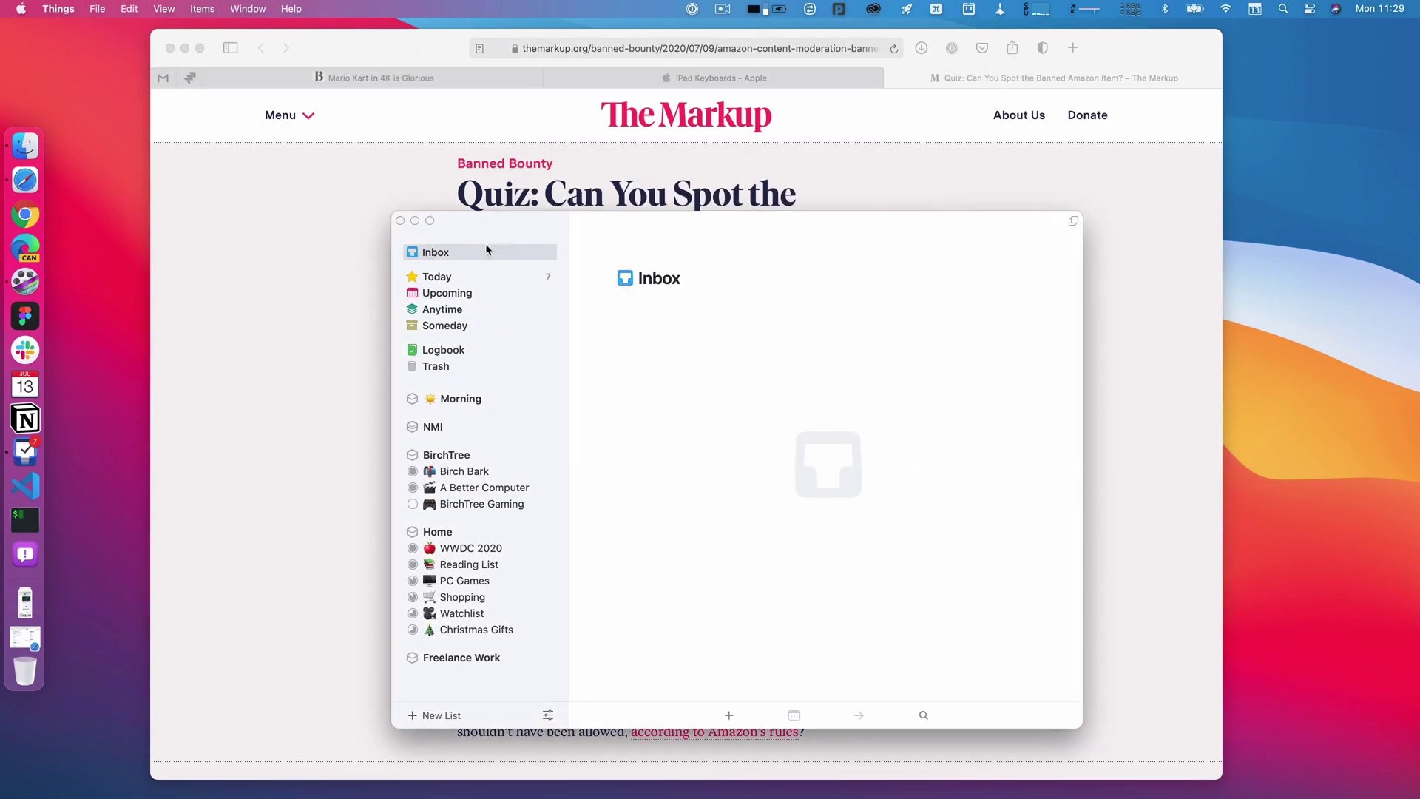
key(super+Tab)
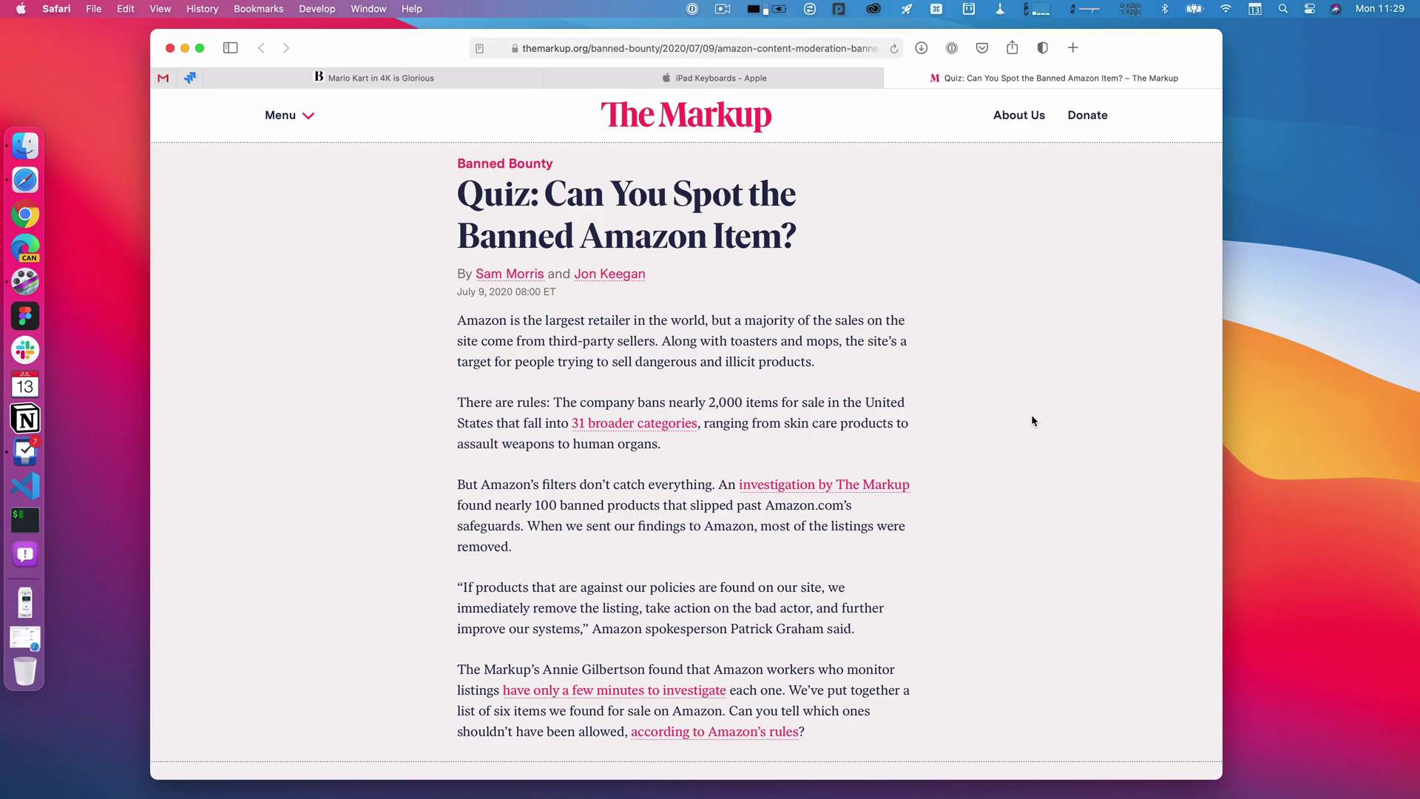
Step: Save the Markup quiz article as an Inbox to-do and check its notes hold the URL
key(ctrl+alt+space)
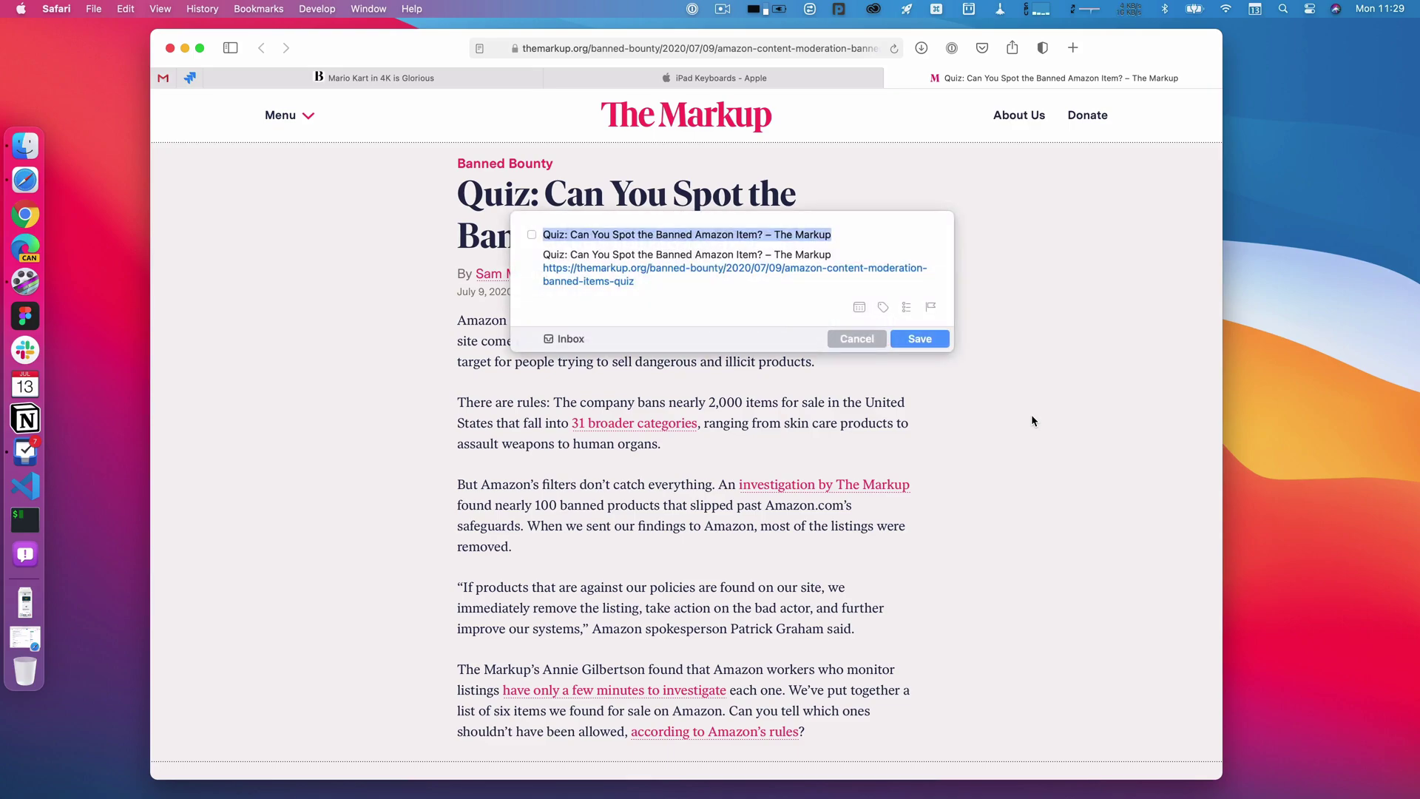
key(Return)
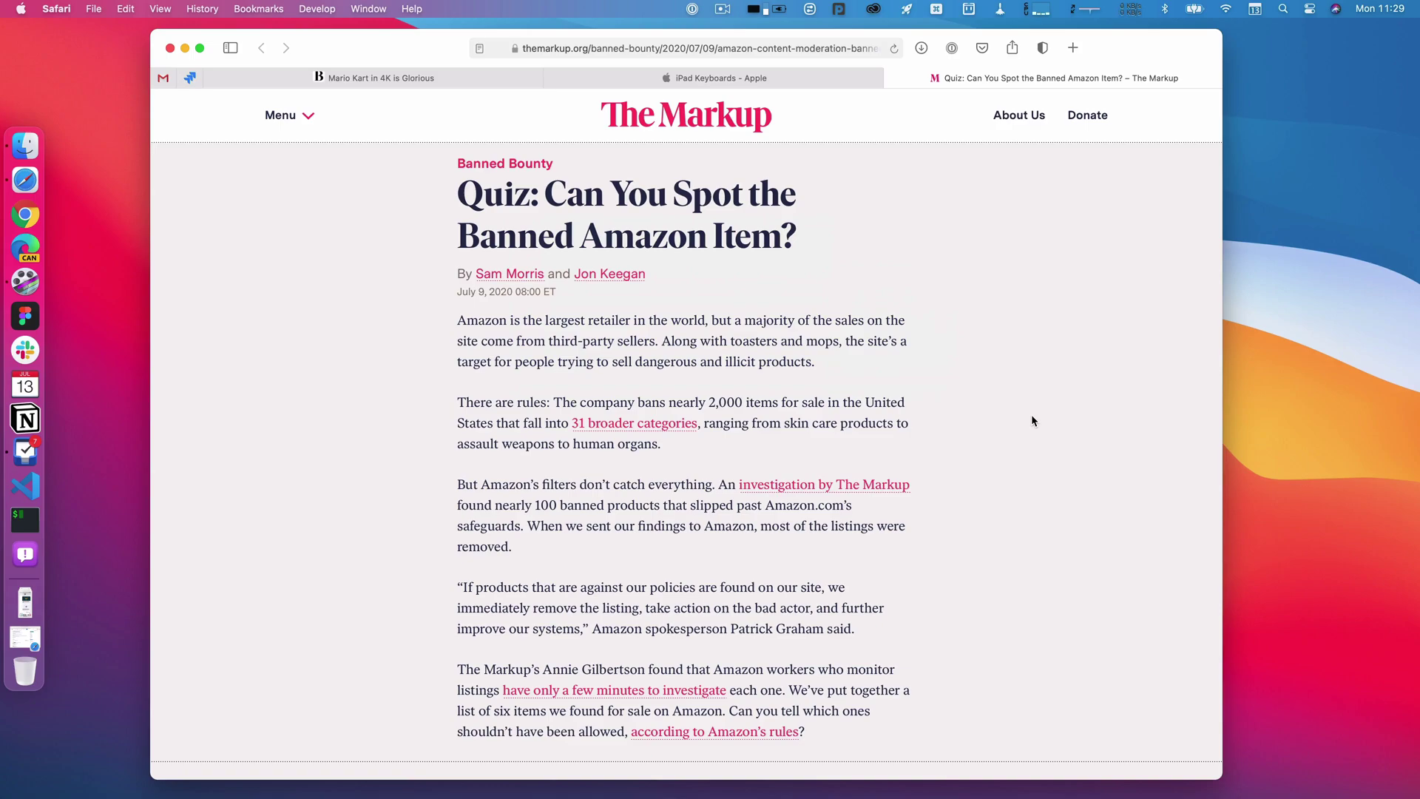
key(super+Tab)
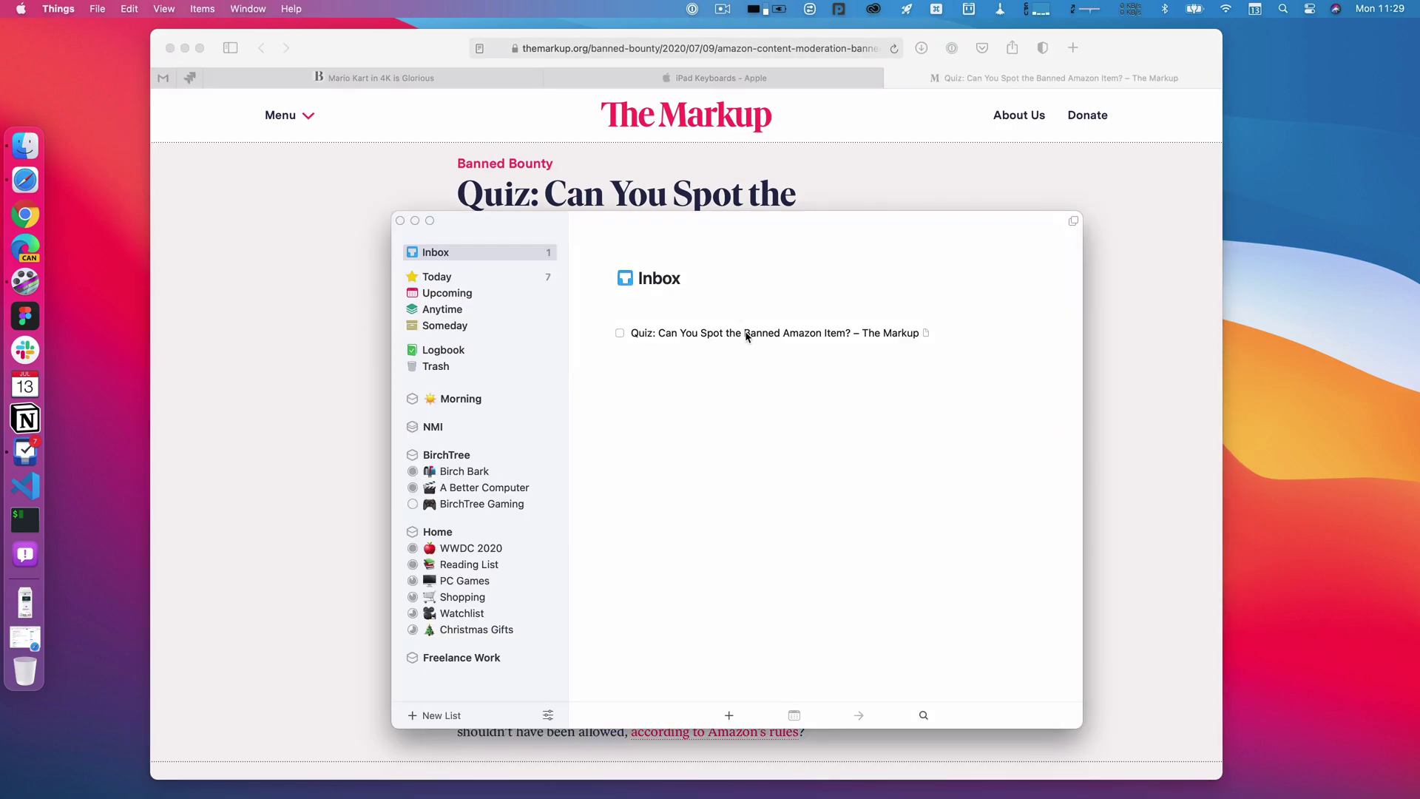
double_click(748, 335)
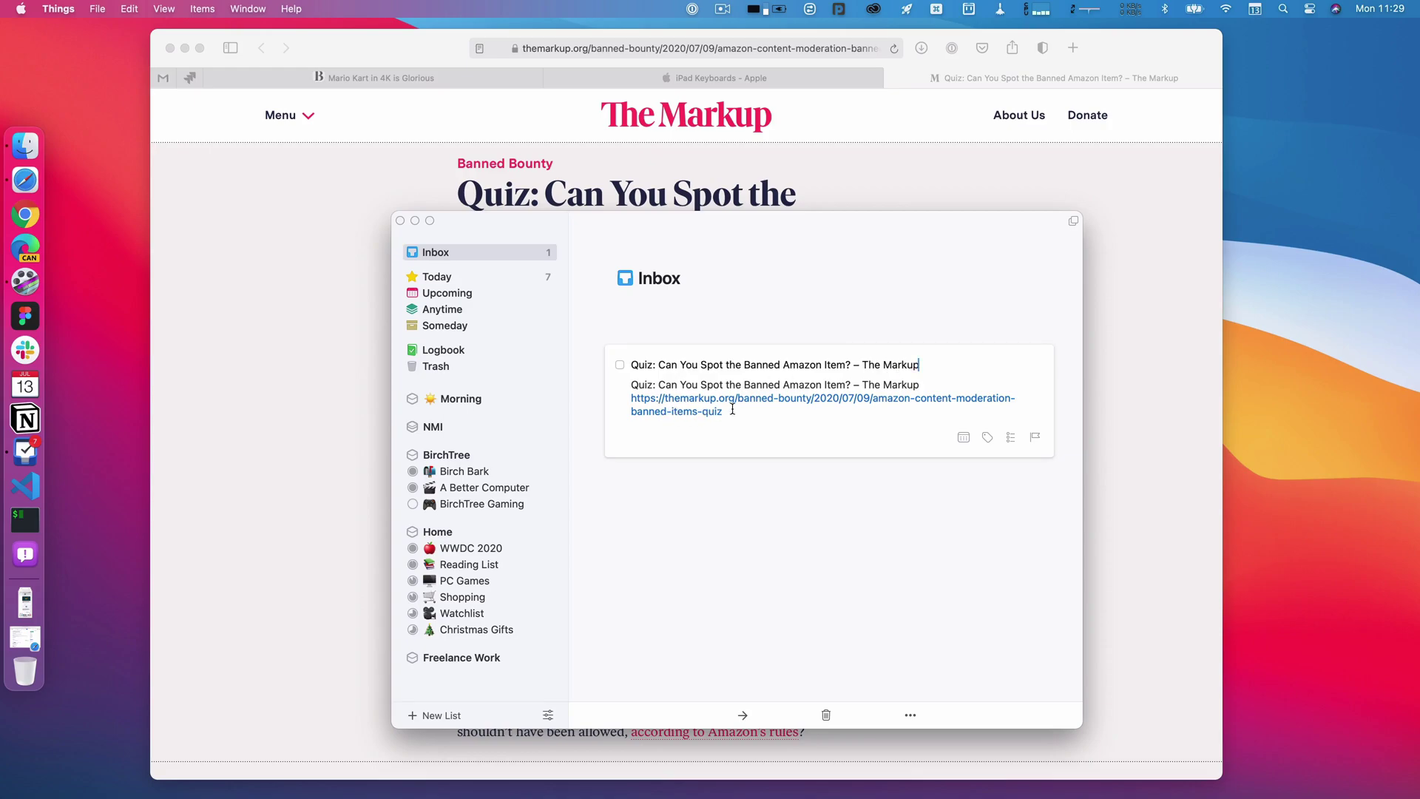
click(773, 540)
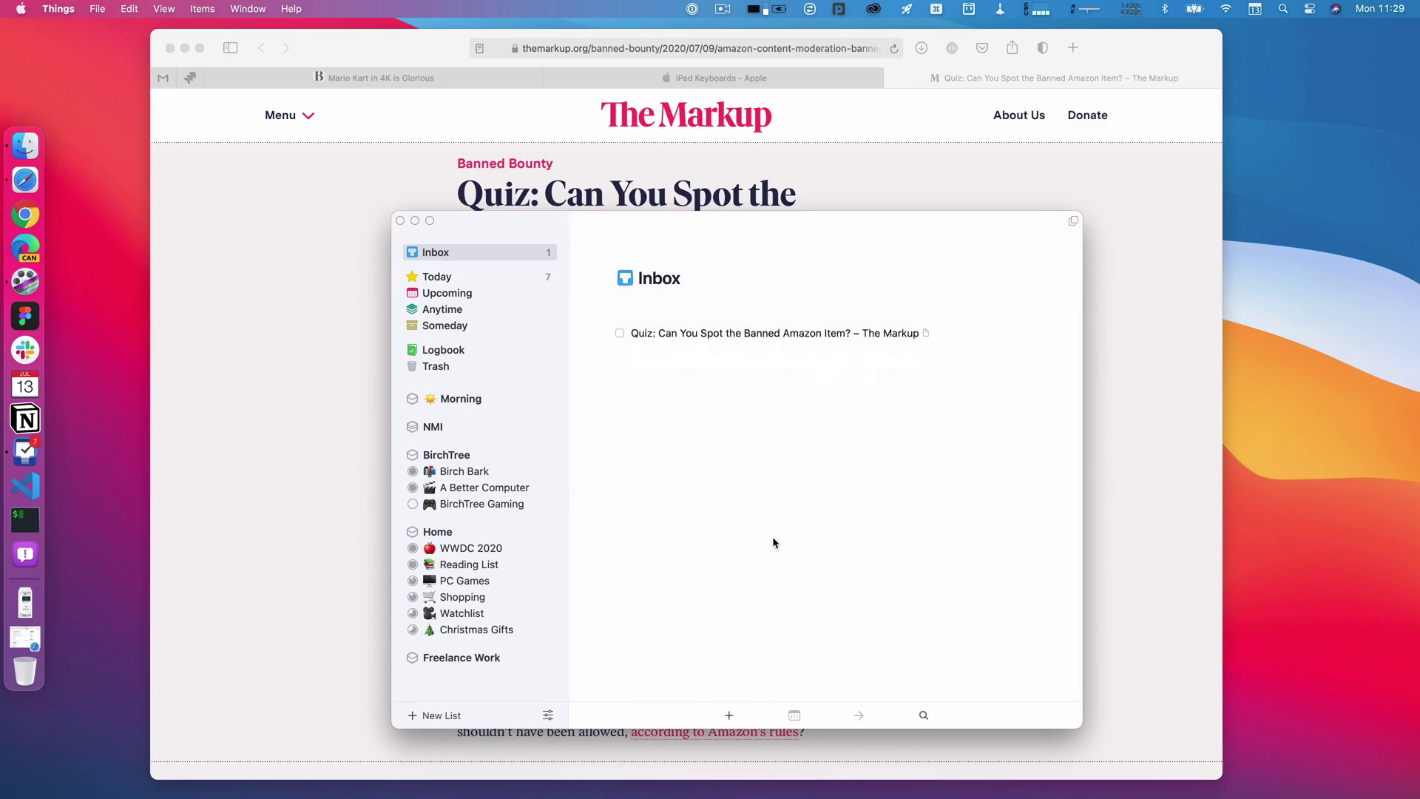
click(352, 429)
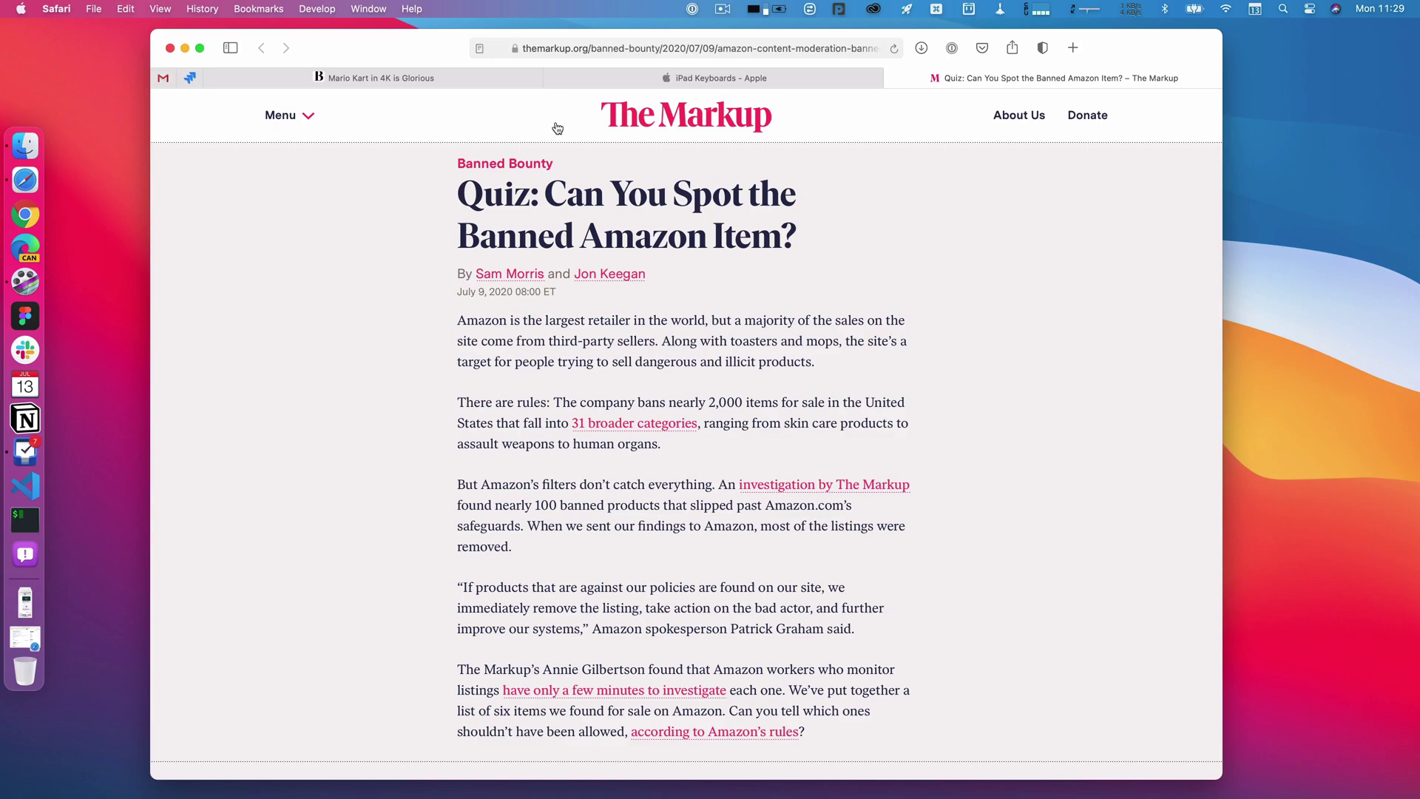
Step: On the Mario Kart in 4K tab, draft a to-do scheduled Today, clear the date, and cancel it
click(473, 74)
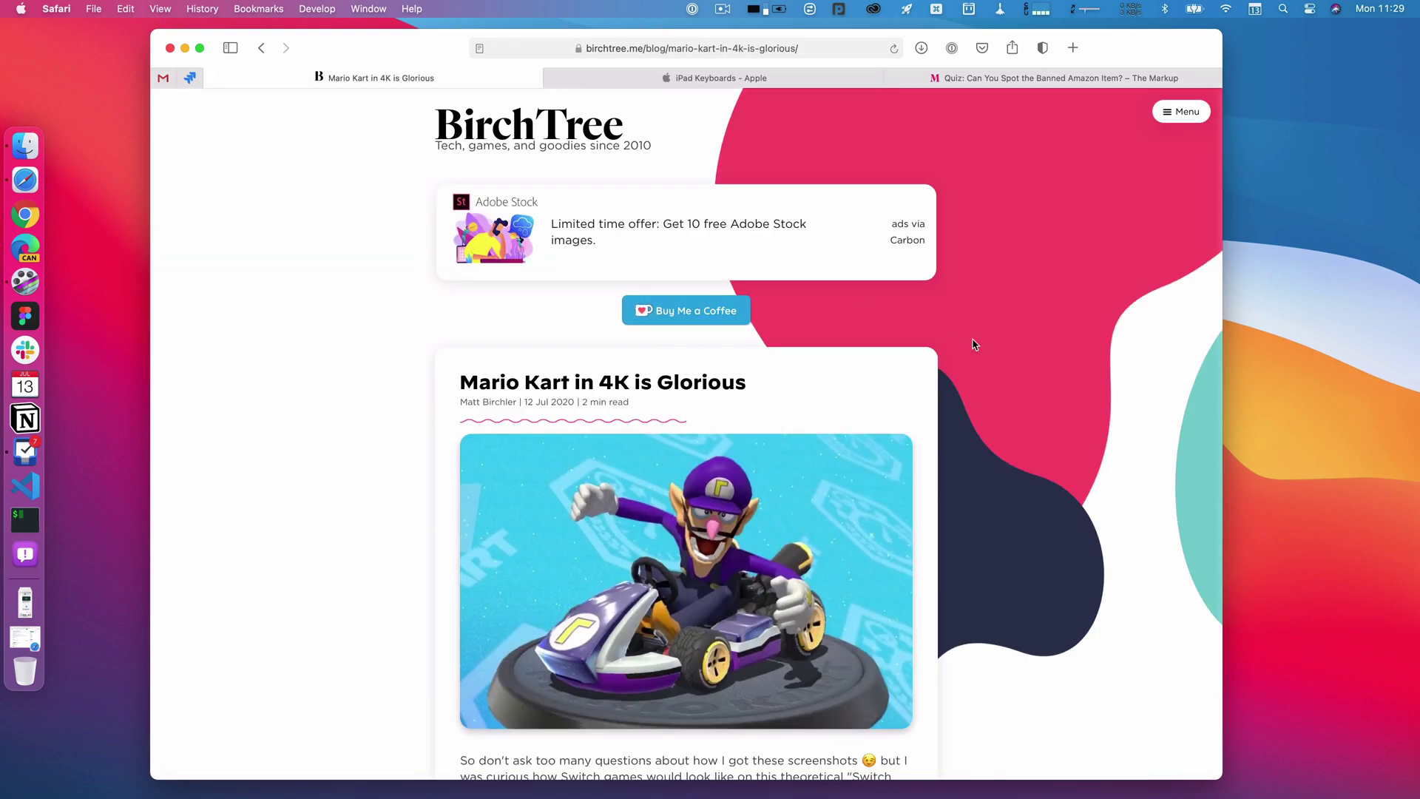
key(super+shift+r)
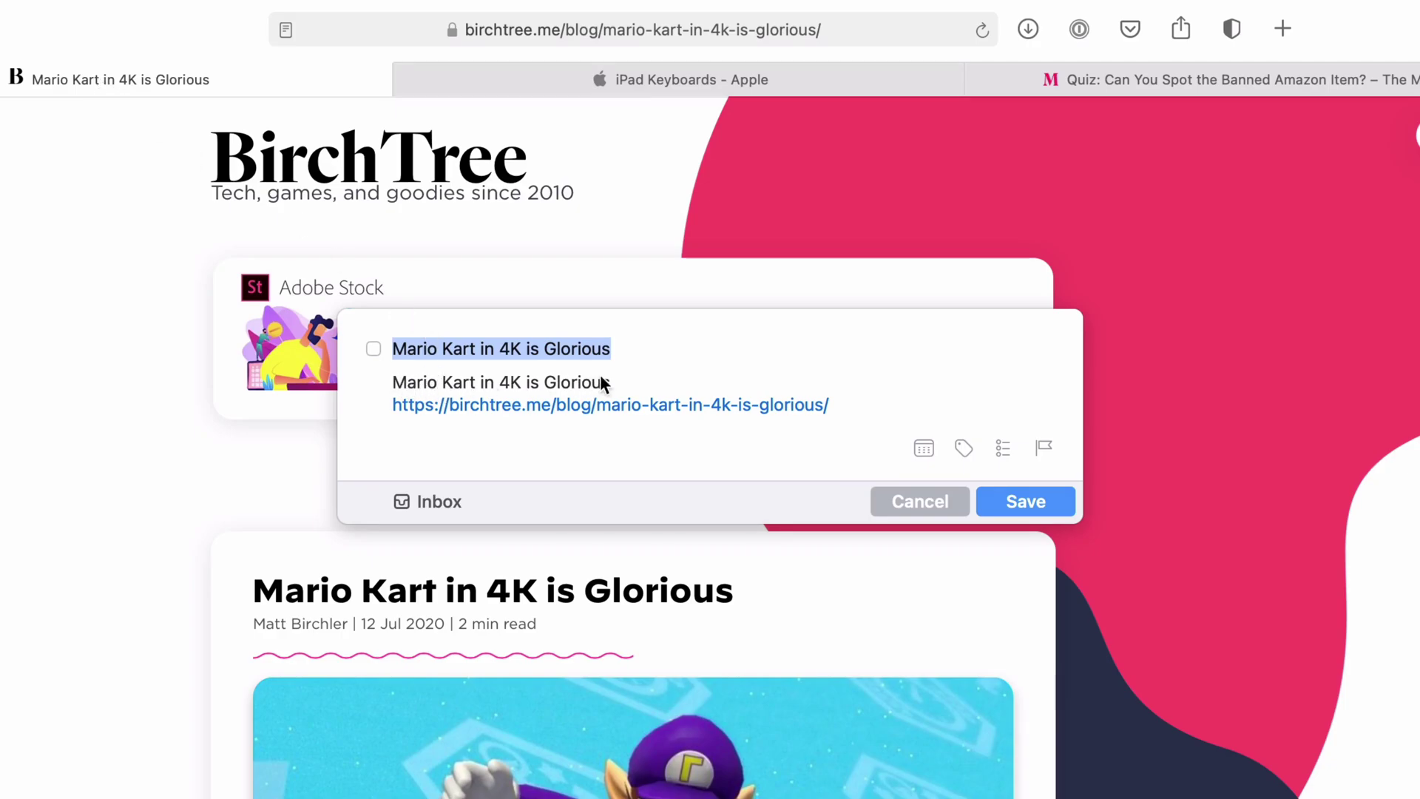
click(924, 448)
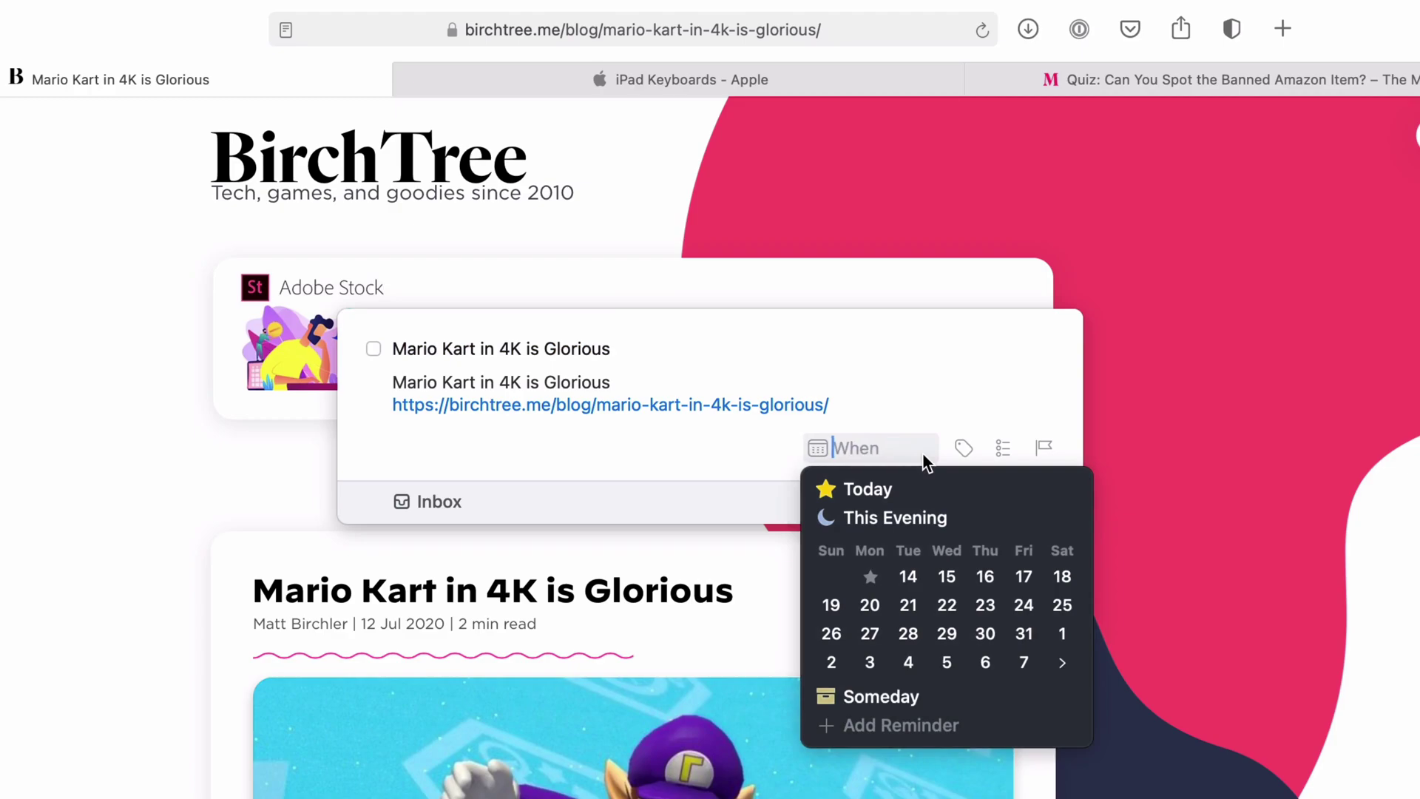
click(889, 485)
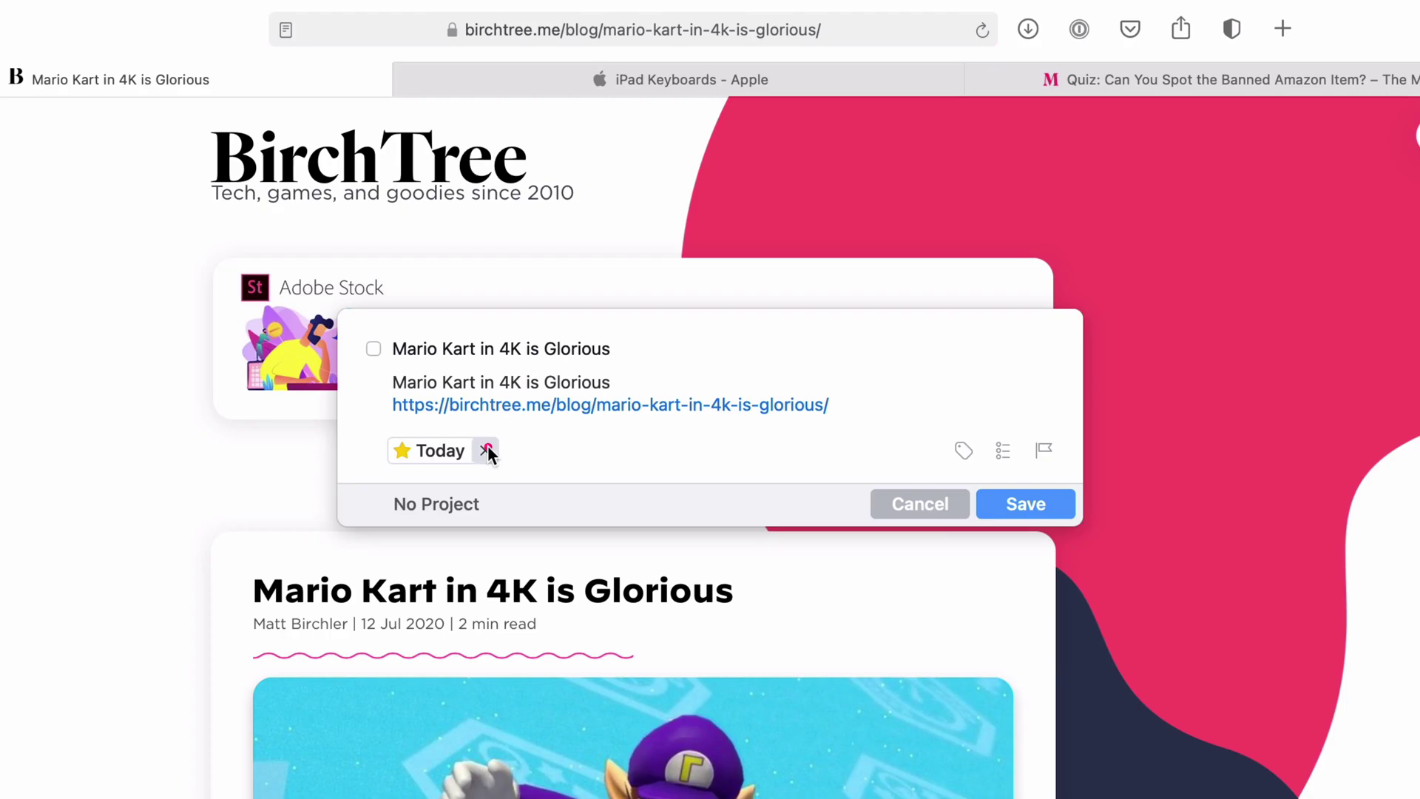
click(490, 451)
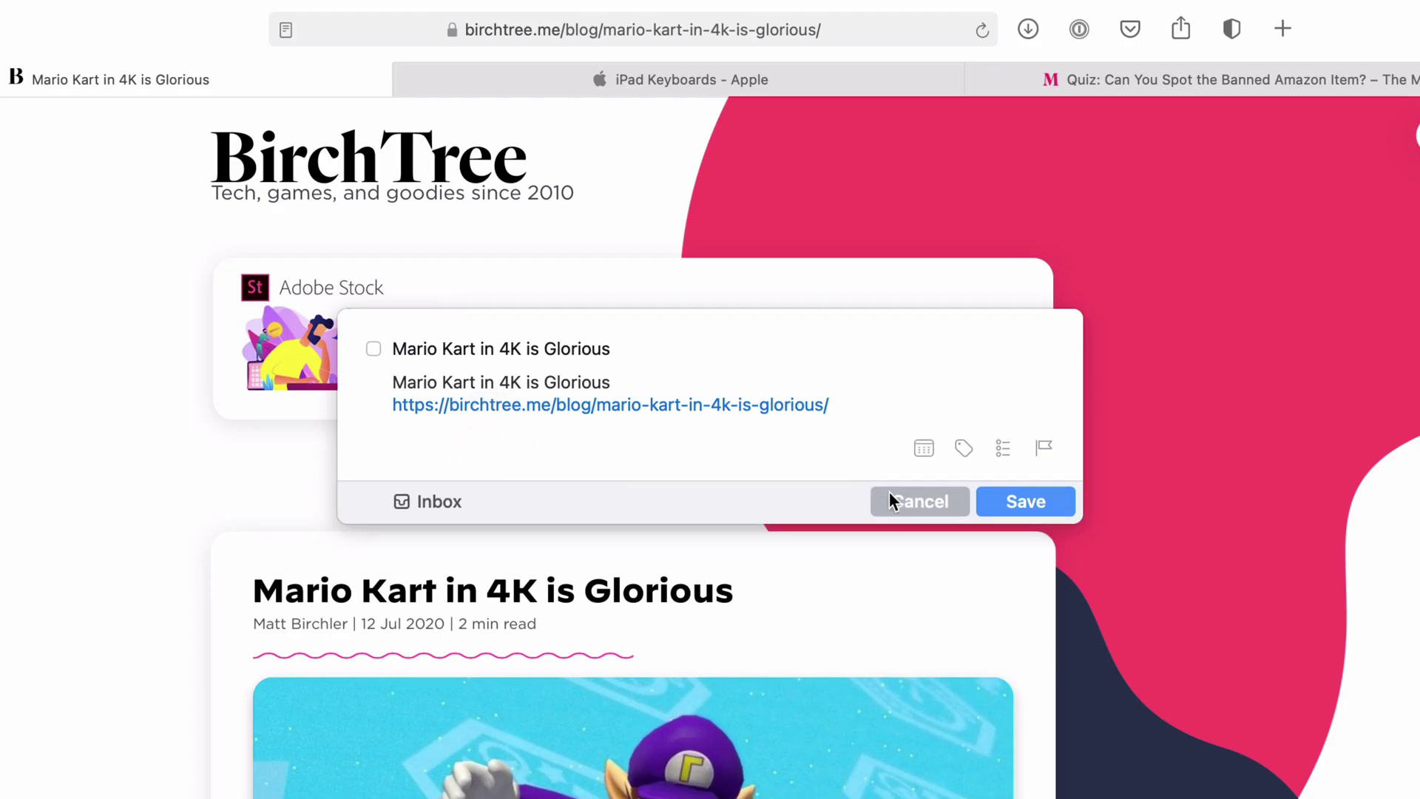
click(919, 501)
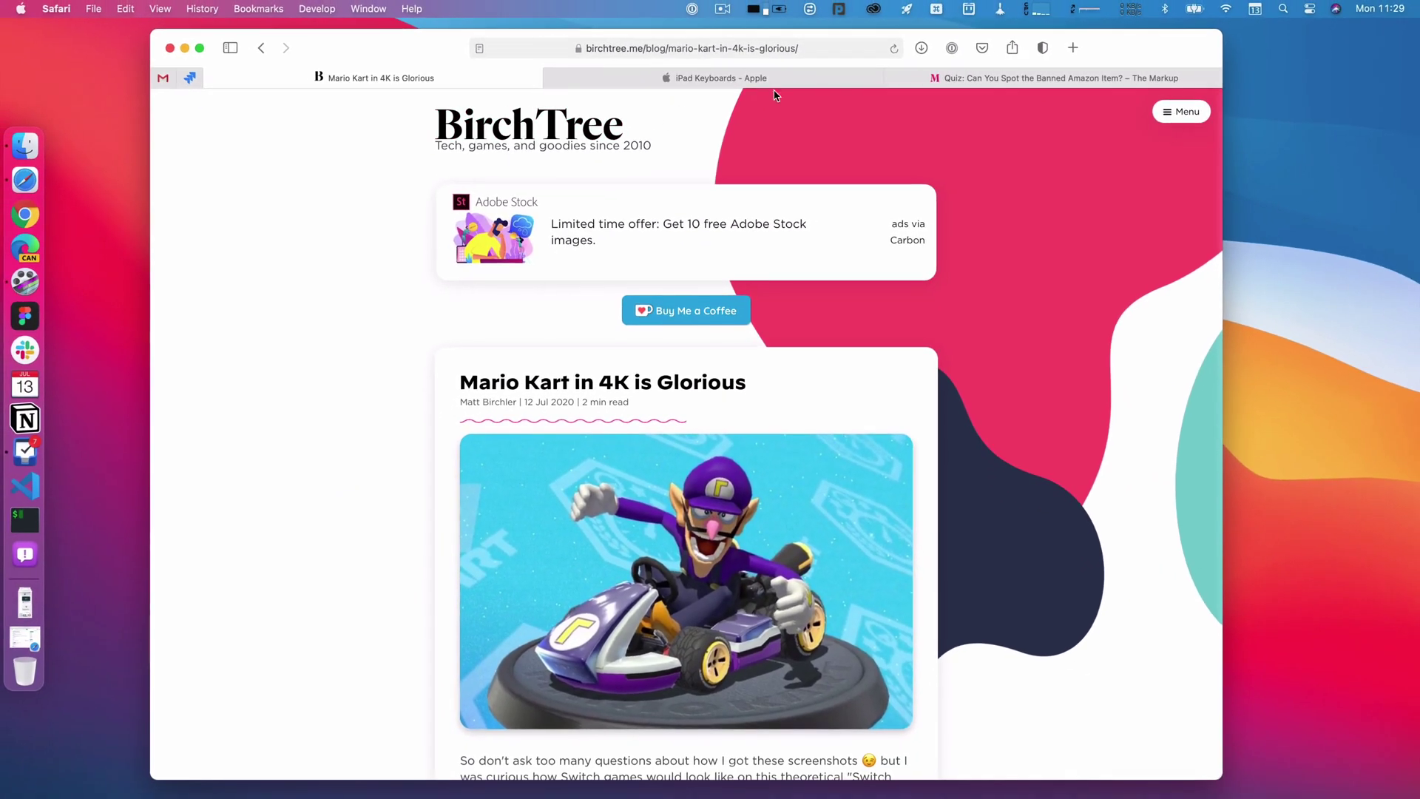
Step: Close the Quiz tab and save the Mario Kart and iPad Keyboards pages as Inbox to-dos
click(895, 77)
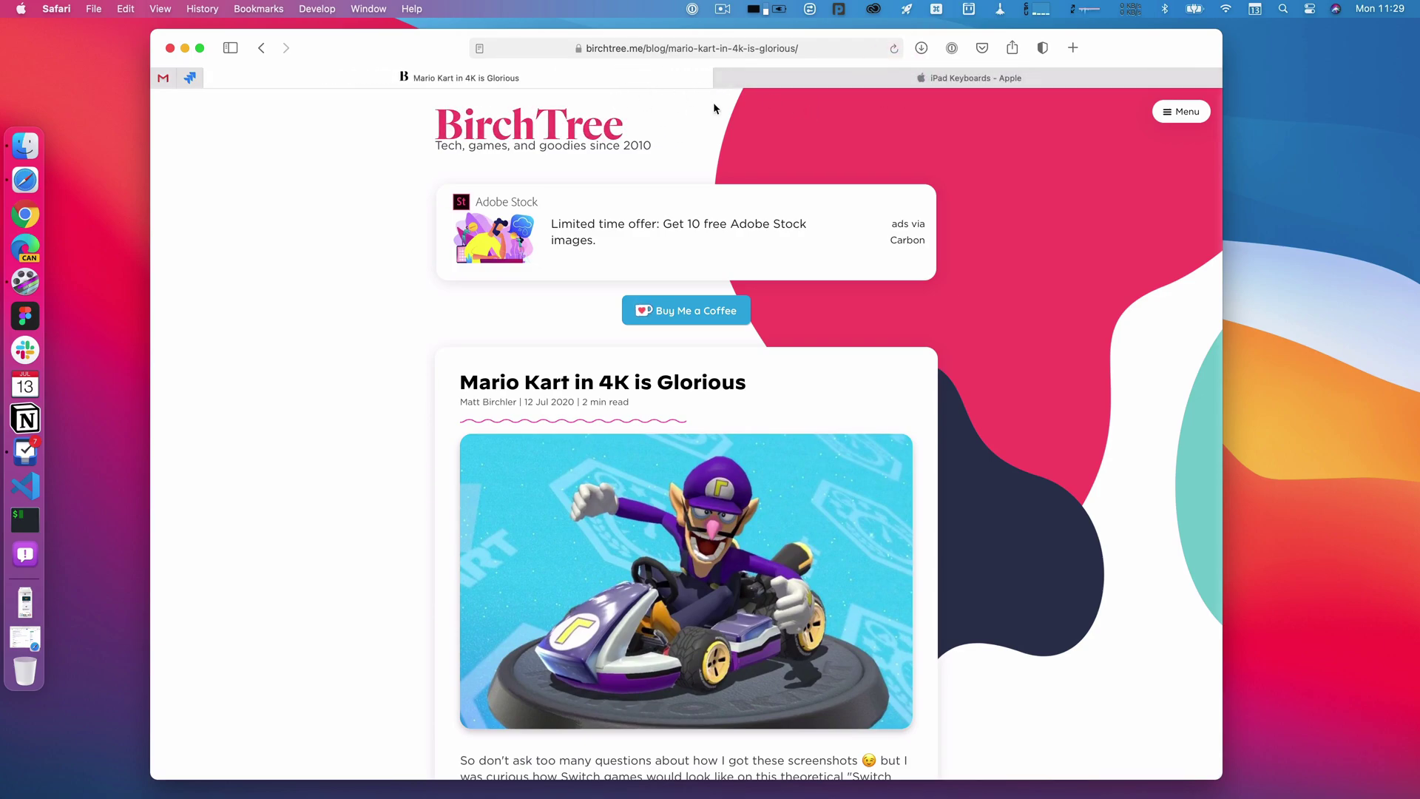
key(ctrl+alt+space)
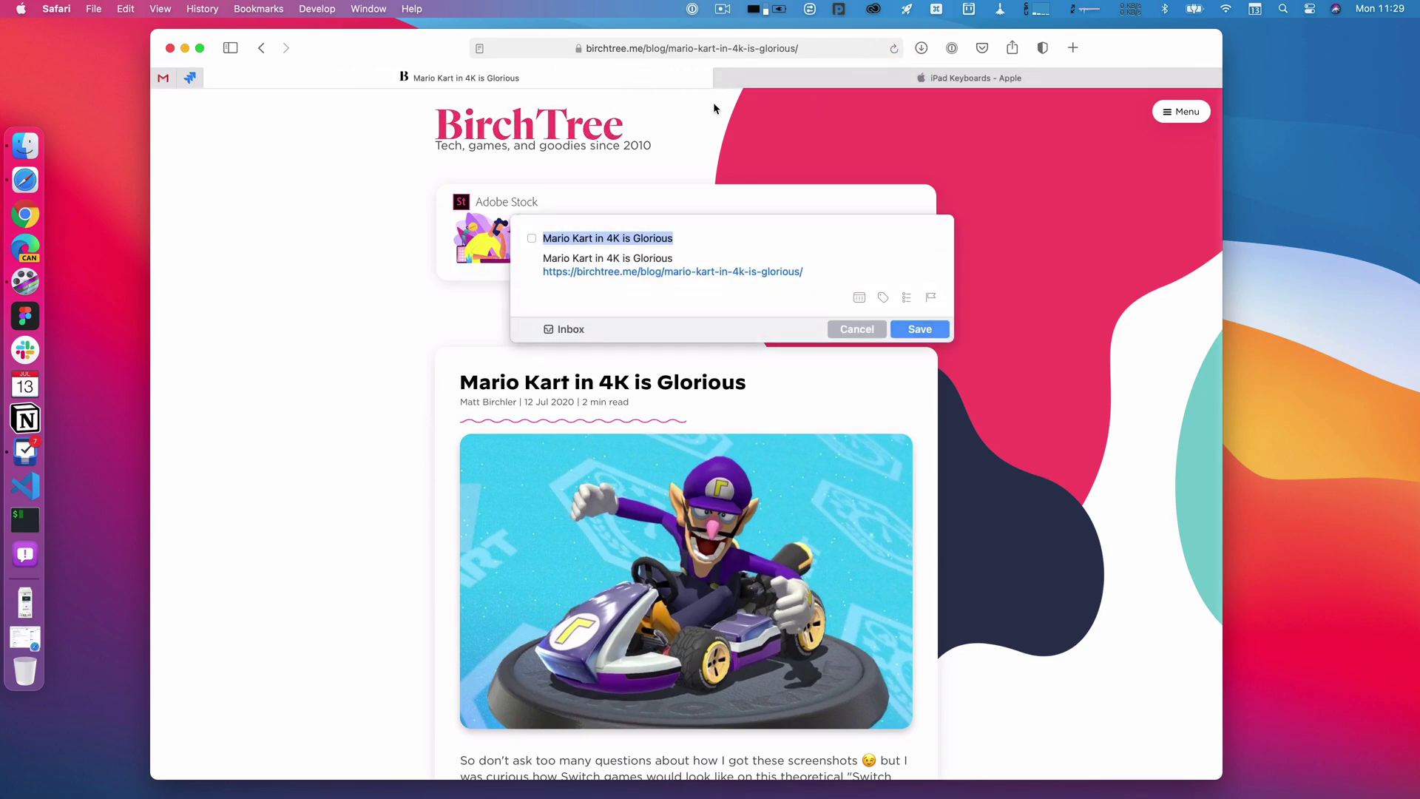
key(Escape)
key(ctrl+Tab)
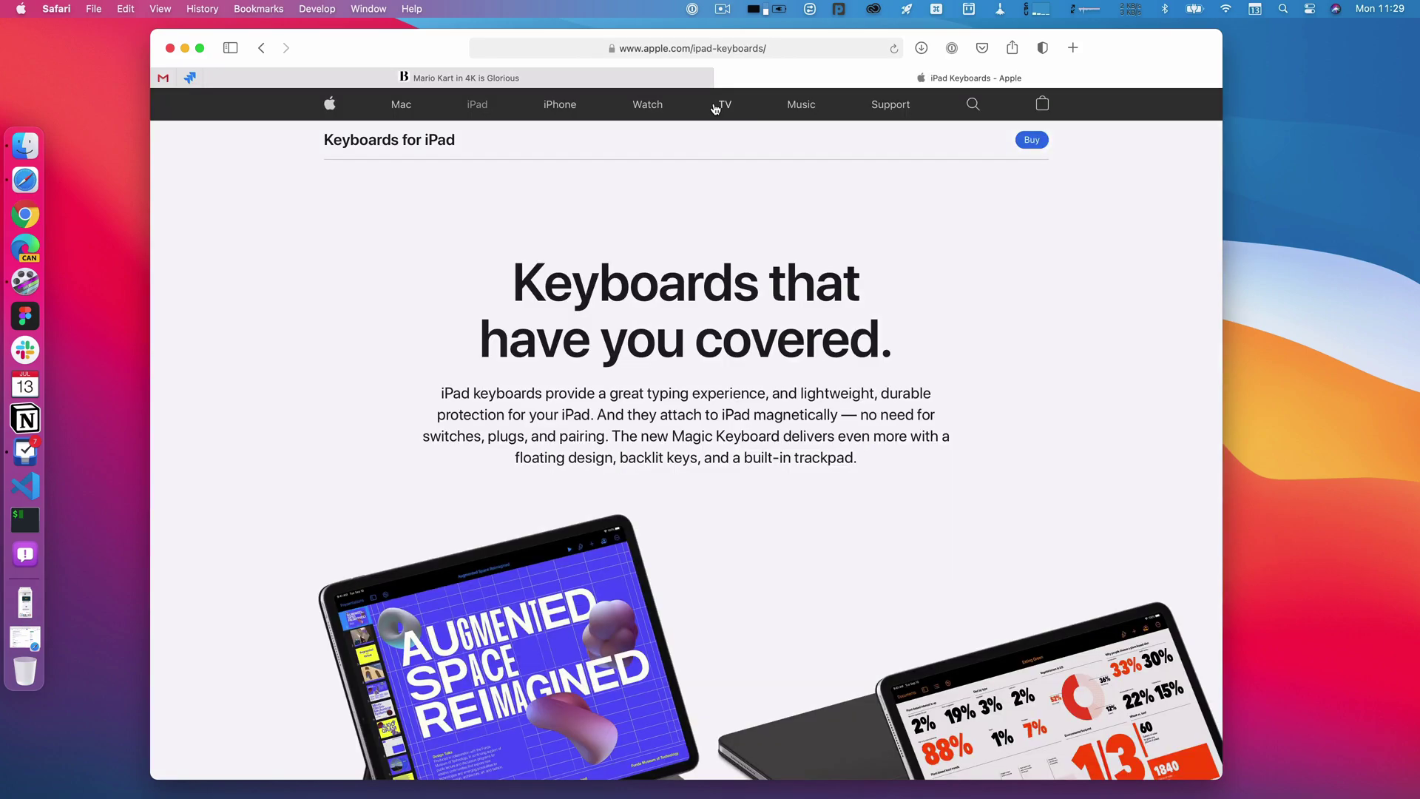
key(ctrl+alt+space)
key(Escape)
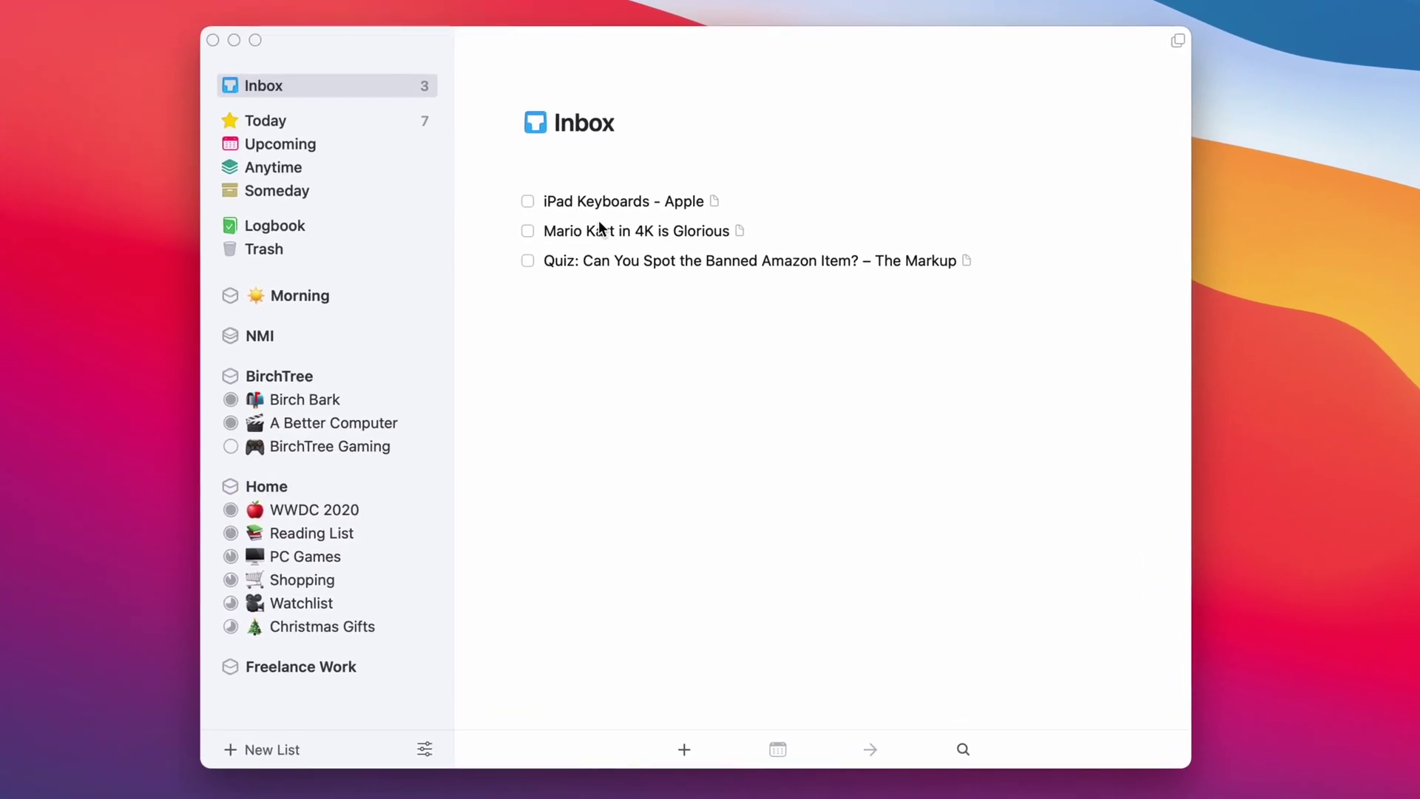
Step: Drag iPad Keyboards - Apple into Shopping, and the Quiz and Mario Kart to-dos into Reading List
drag(589, 210, 279, 576)
drag(625, 230, 281, 533)
click(620, 220)
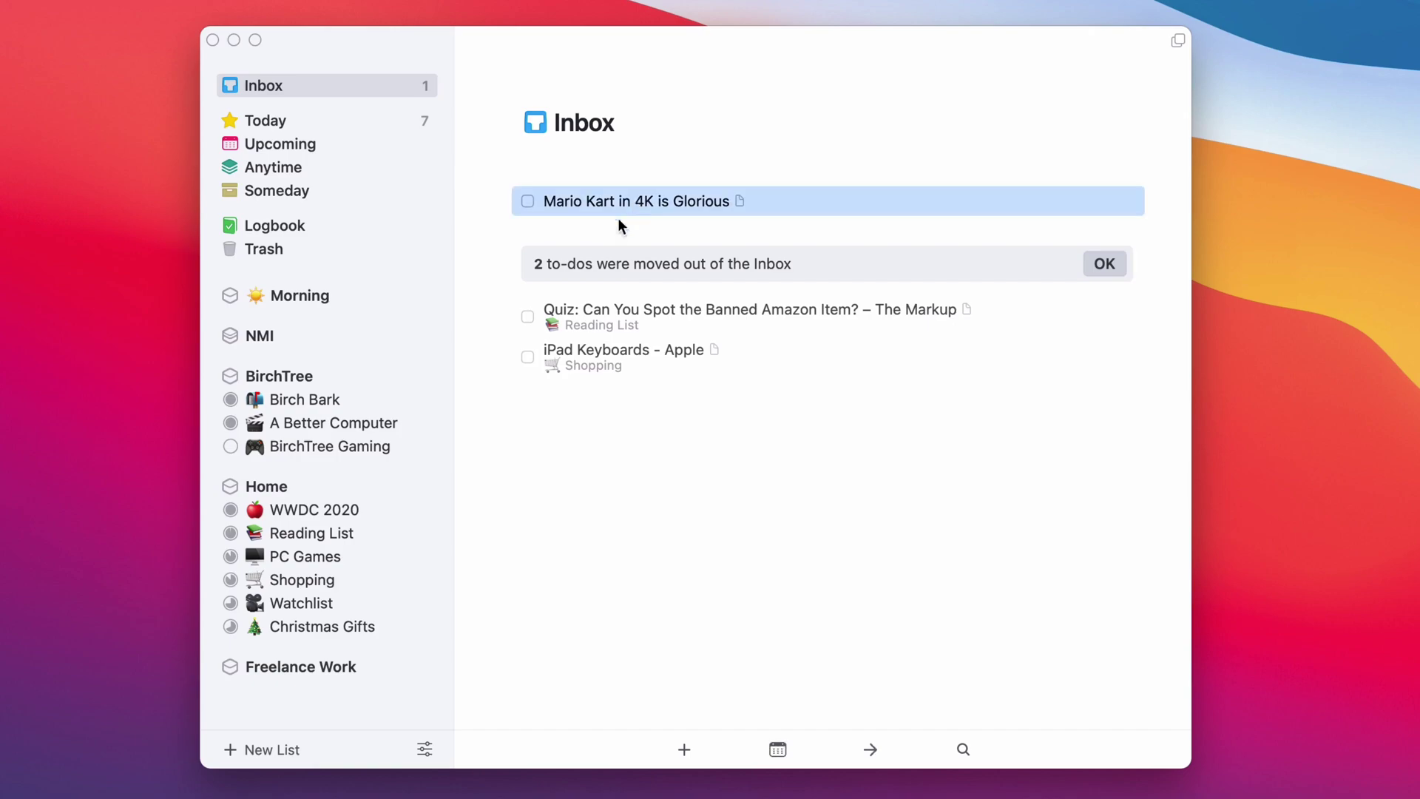
drag(620, 226, 308, 533)
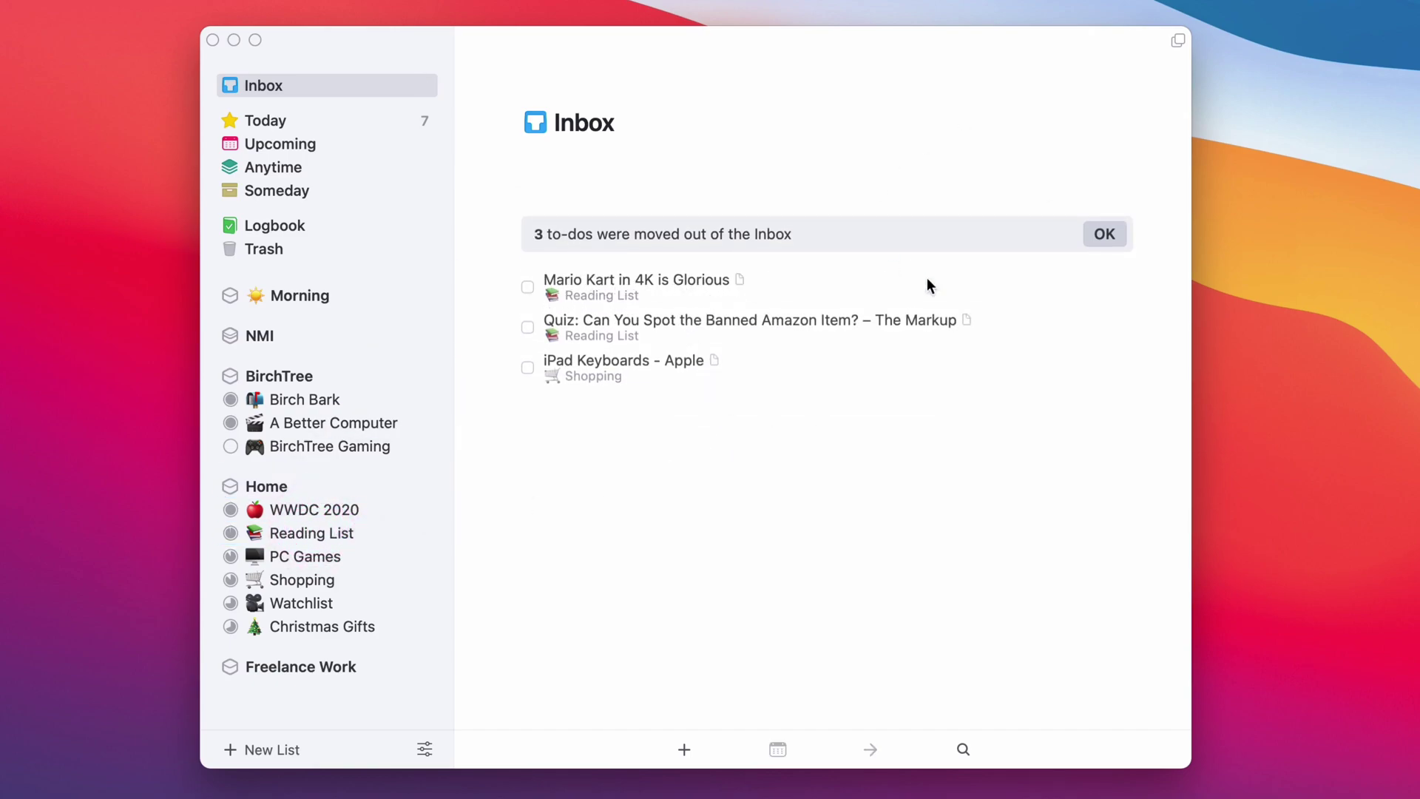